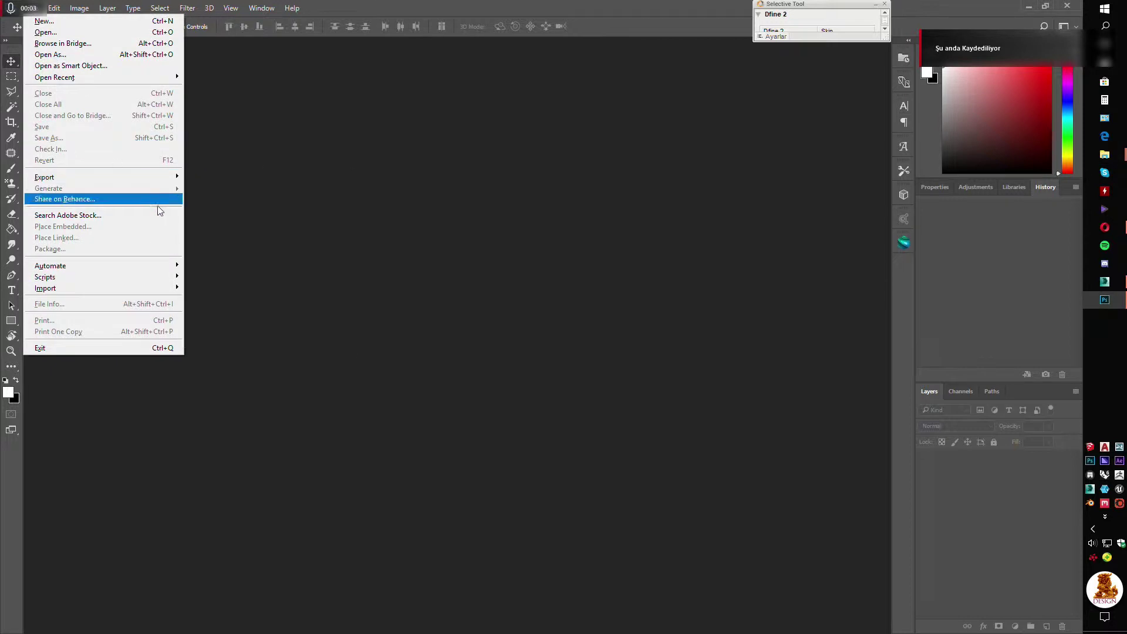
Step: Load all images from the Render folder into one document as a layer stack
mouse_move(165, 277)
left_click(242, 353)
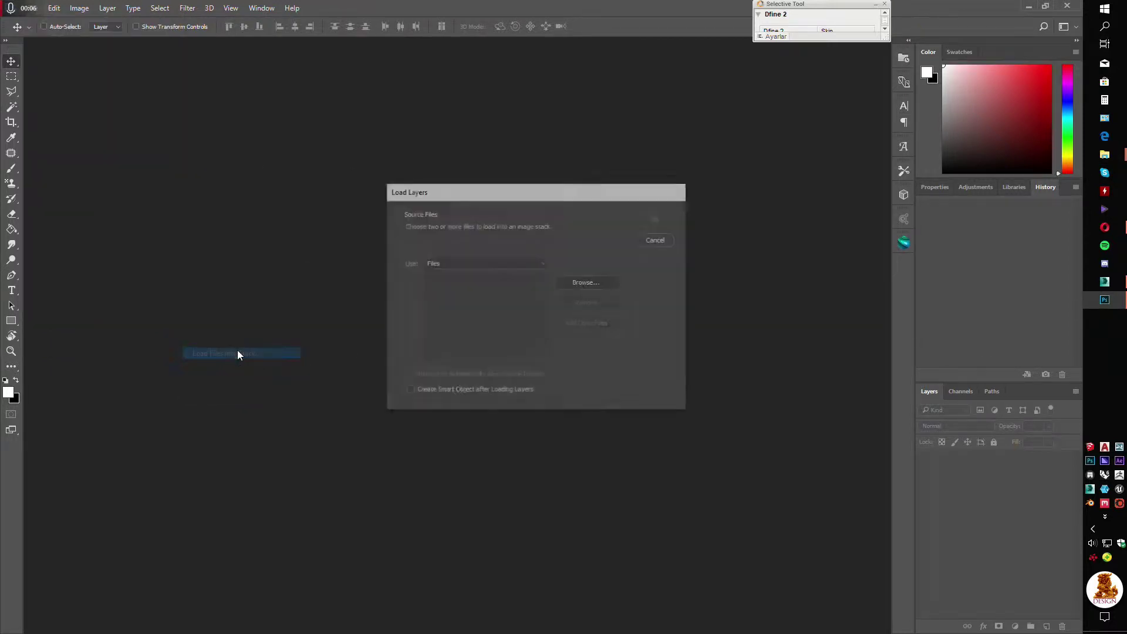
left_click(487, 262)
left_click(490, 283)
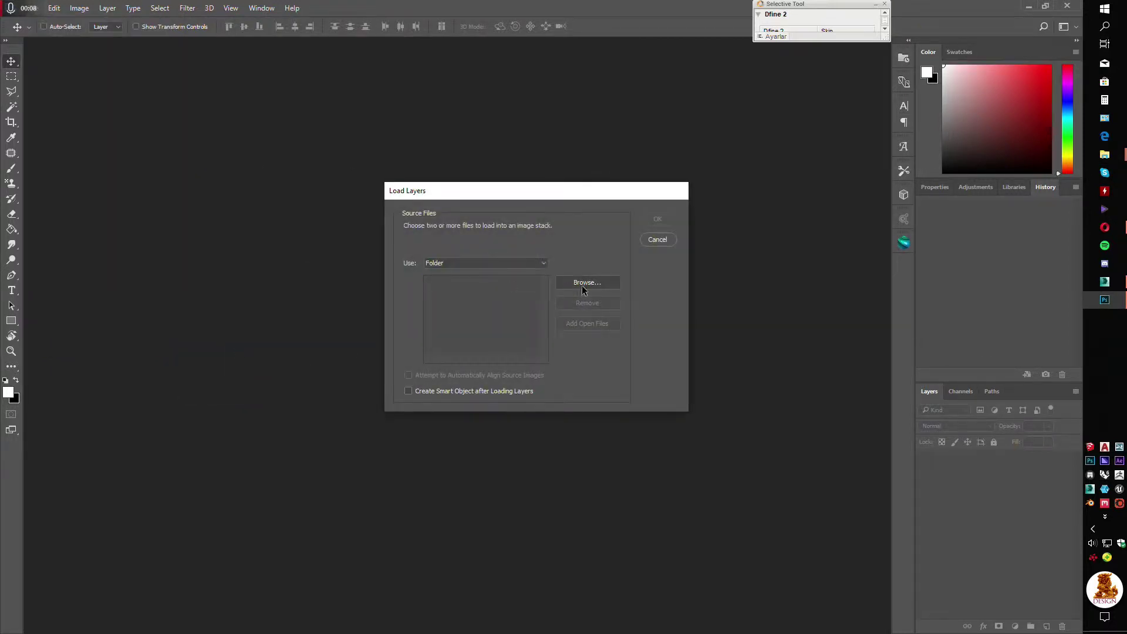
left_click(586, 282)
scroll(528, 352, "down", 3)
left_click(491, 361)
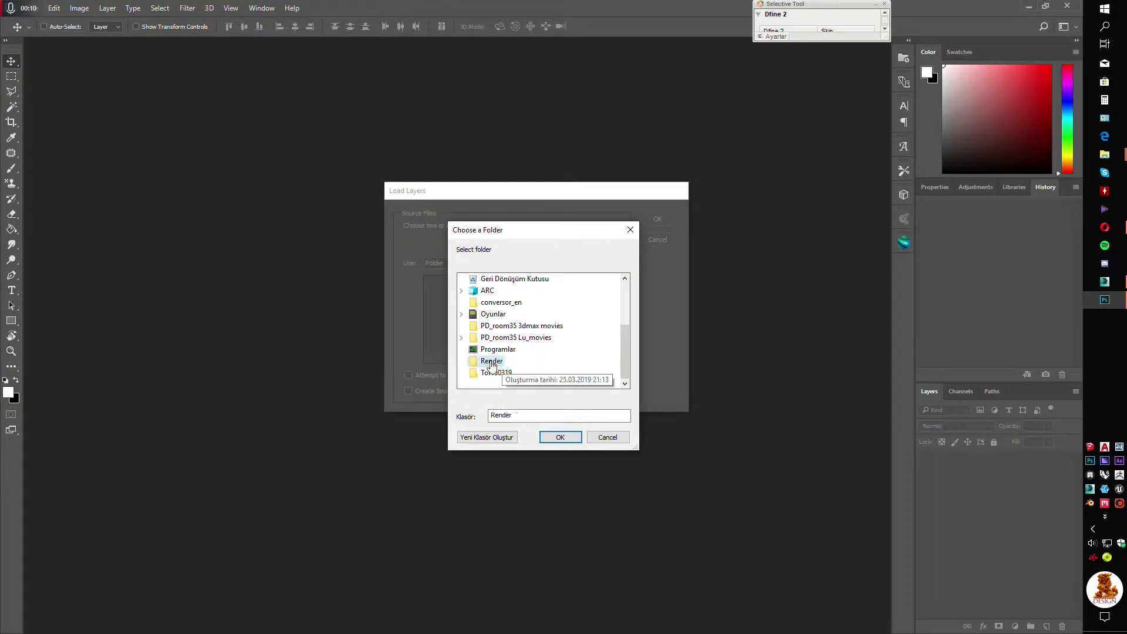
left_click(555, 438)
left_click(657, 219)
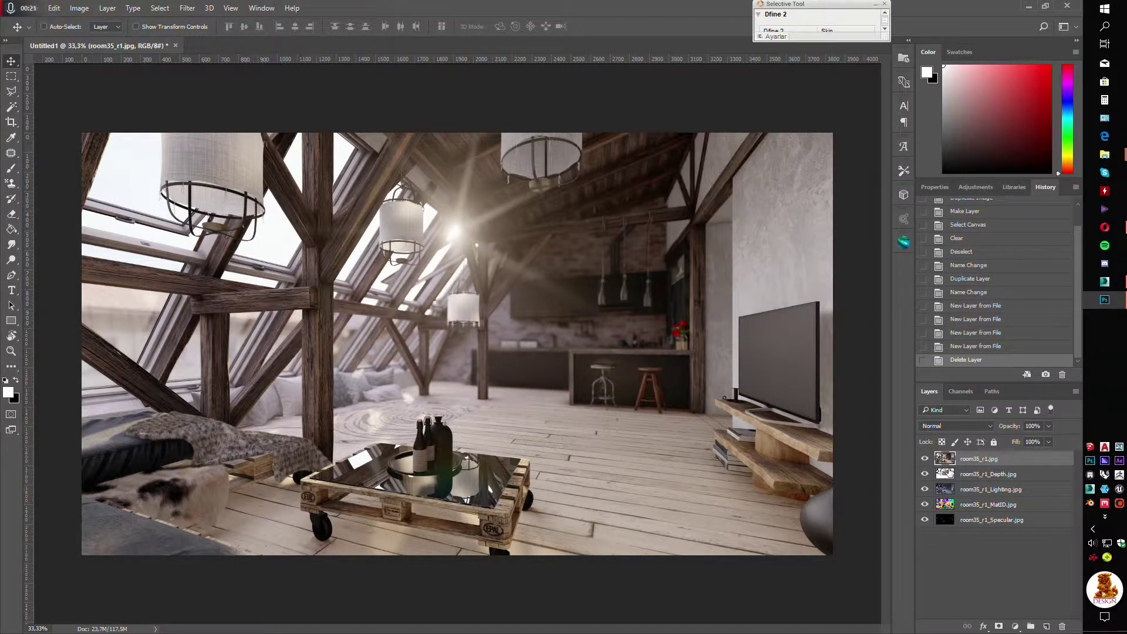
Step: Check the image without the room35_r1.jpg layer, restore its visibility, and move the room35_r1_Lighting.jpg layer above it
left_click(925, 459)
left_click(925, 461)
left_click_drag(966, 491, 973, 462)
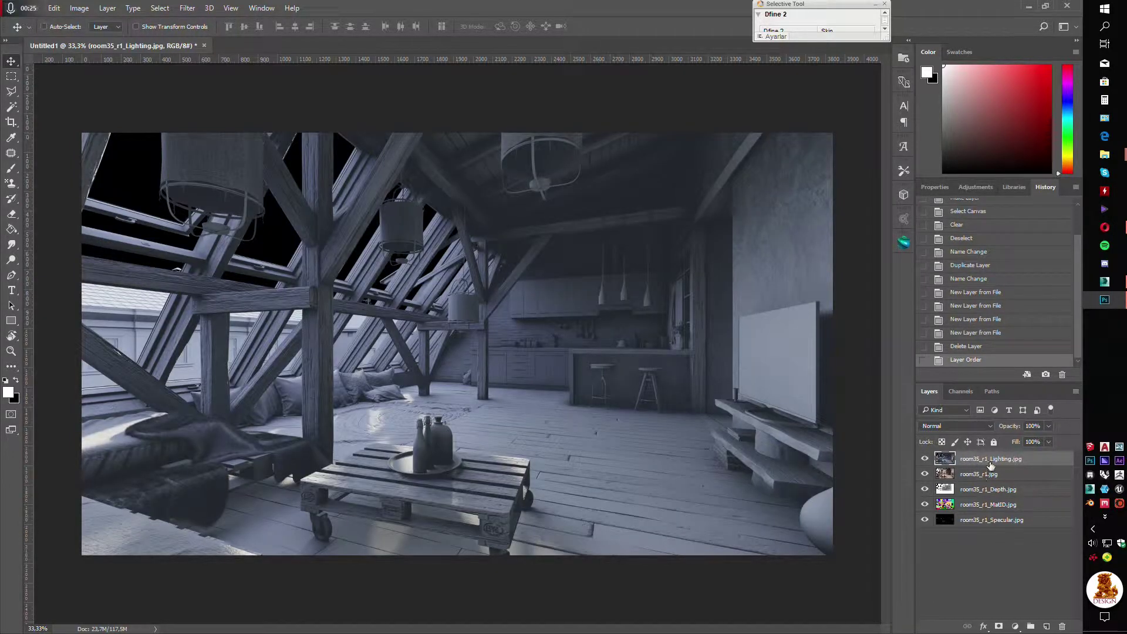
Step: Preview successive blend modes on the room35_r1_Lighting.jpg layer and settle on Soft Light
left_click(978, 428)
left_click(979, 430)
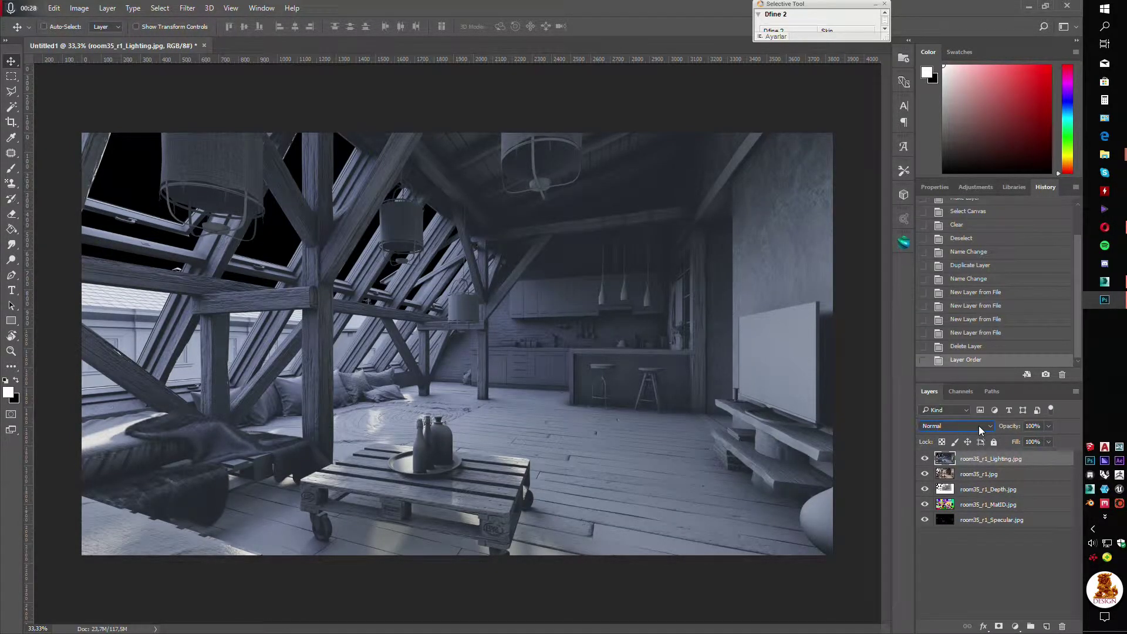
key("Down")
key("Down")
key("Down")
key("Down")
key("Down")
key("Down")
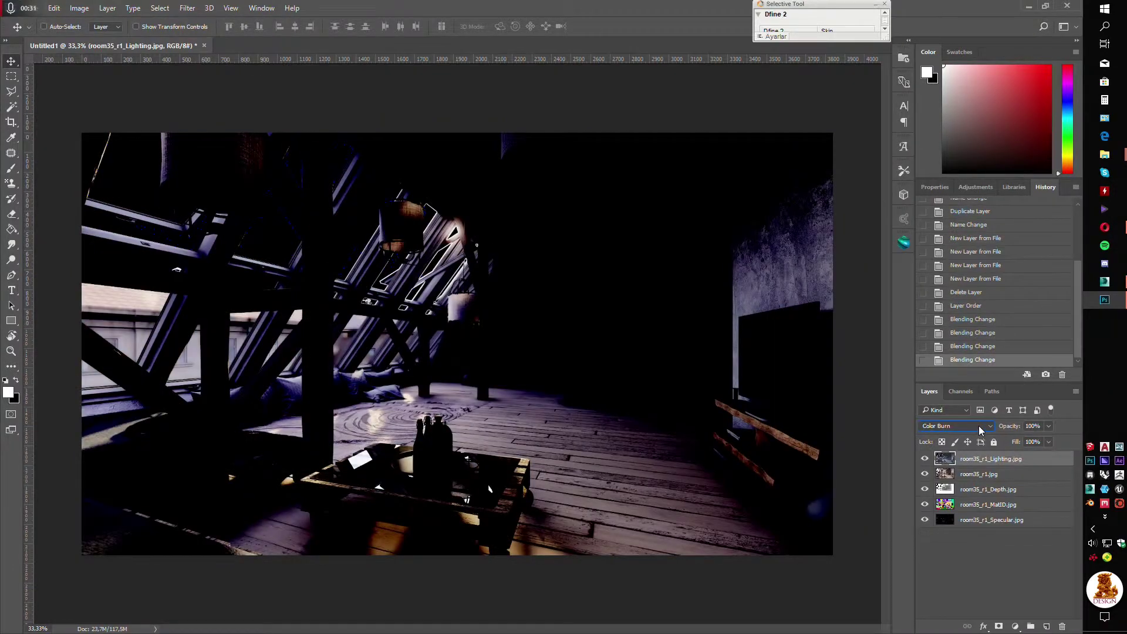
key("Down")
key("Down")
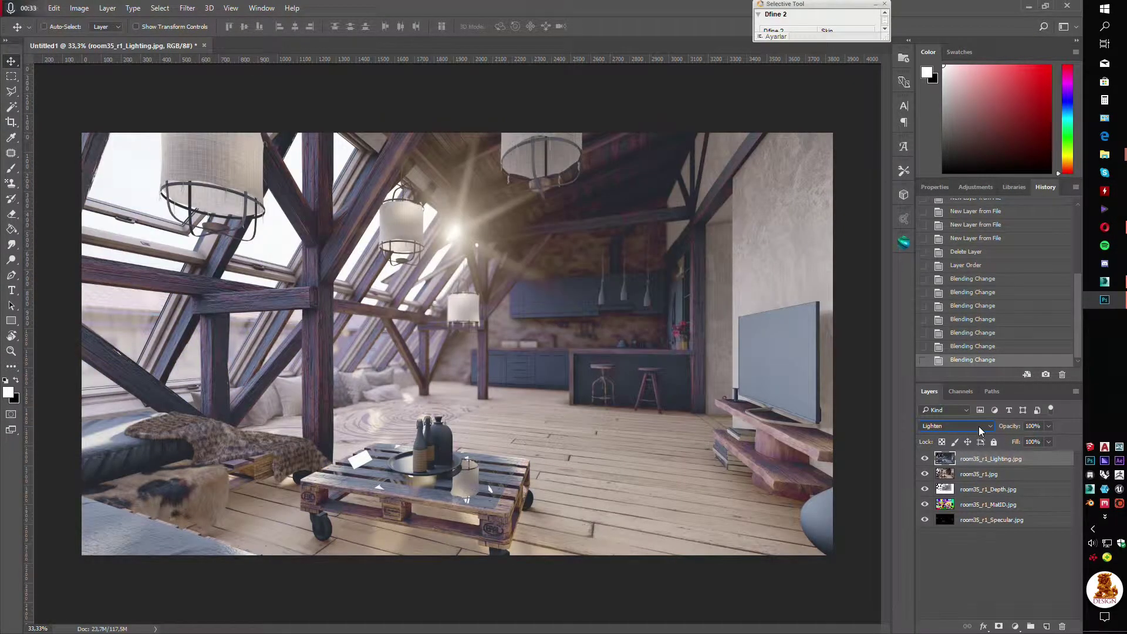
key("Down")
key("Down")
key("Down")
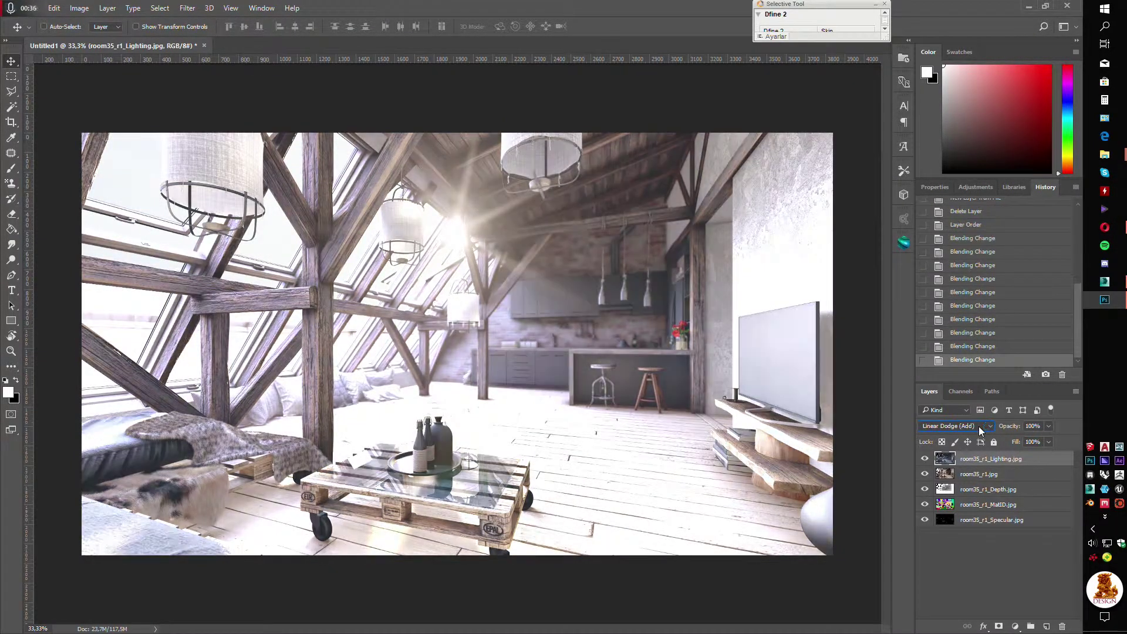
key("Down")
key("Down")
key("Down")
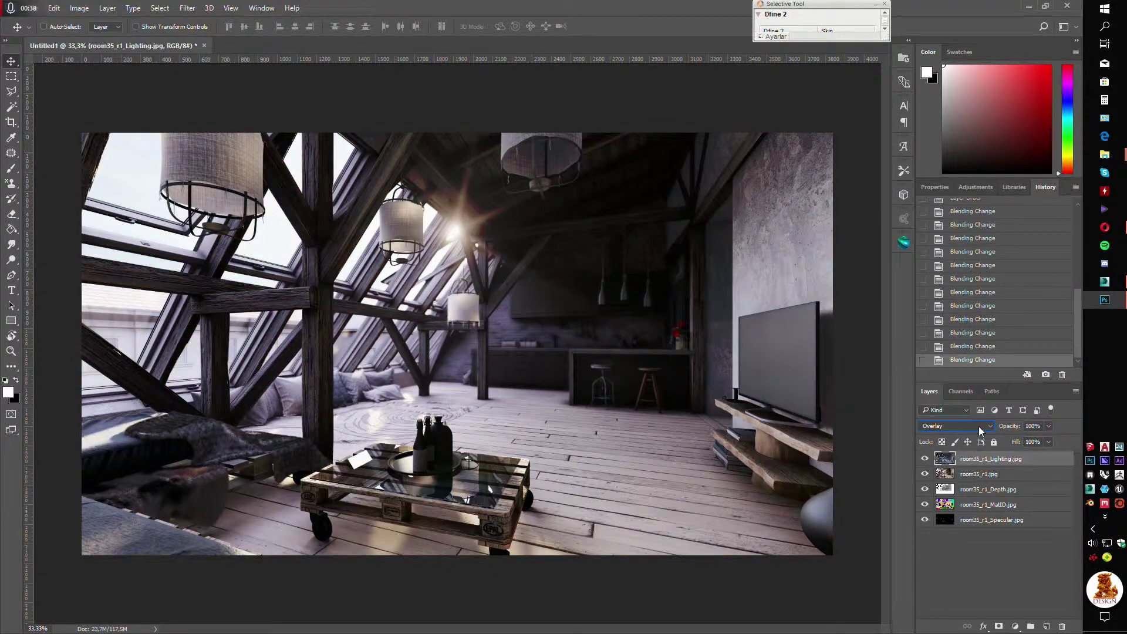
key("Down")
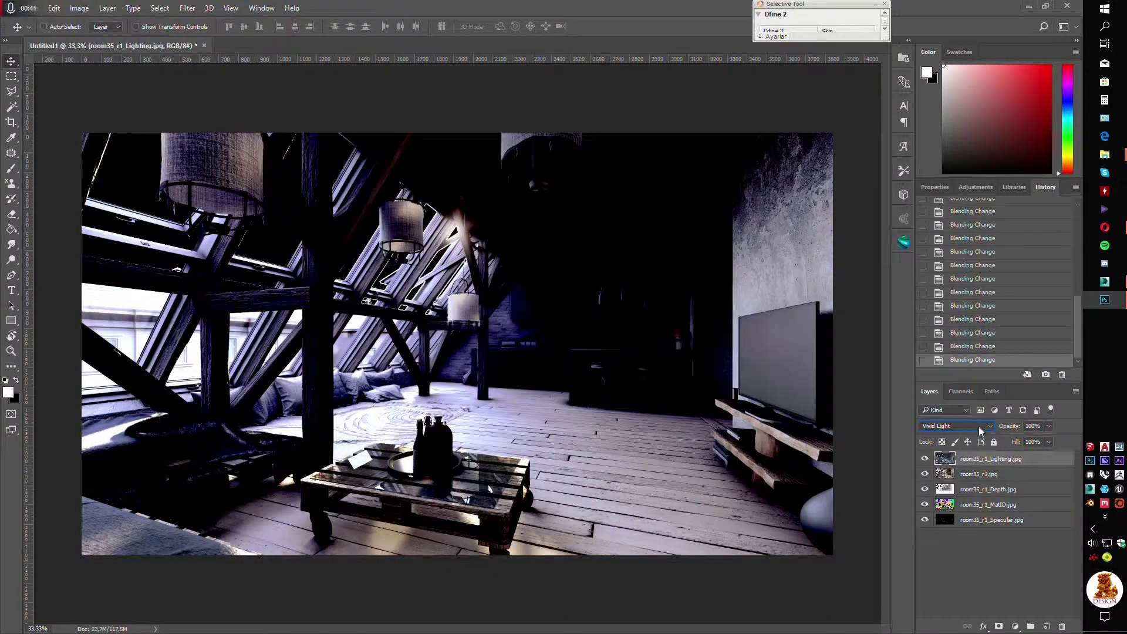
key("Up")
key("Up")
key("Up")
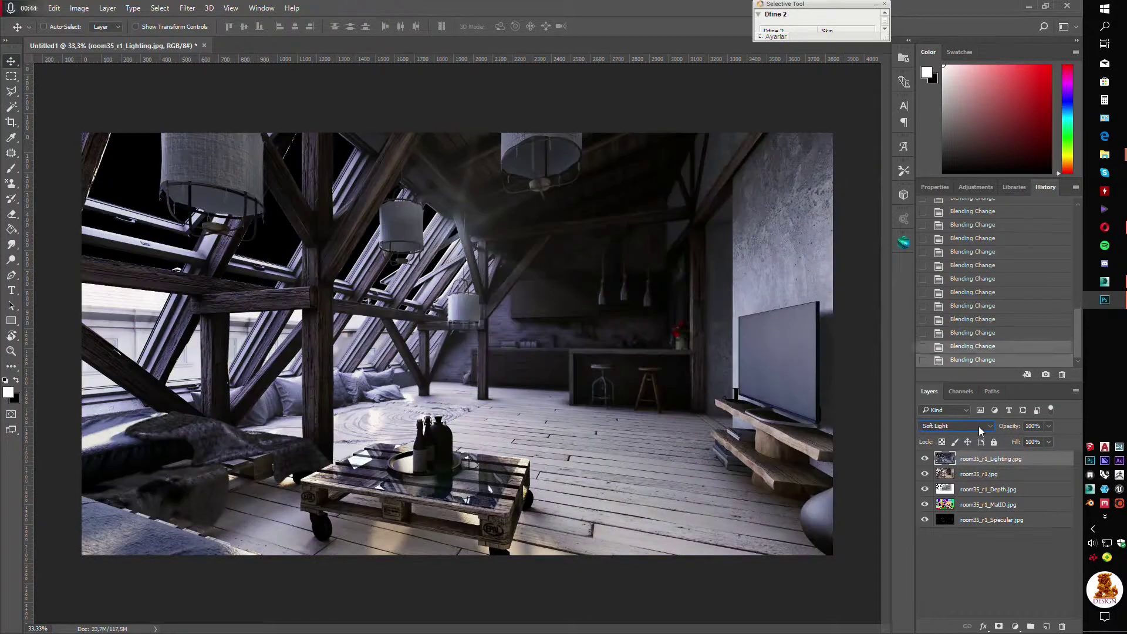
Step: Compare the image with and without the Lighting layer and set that layer's opacity to 50%
left_click(926, 459)
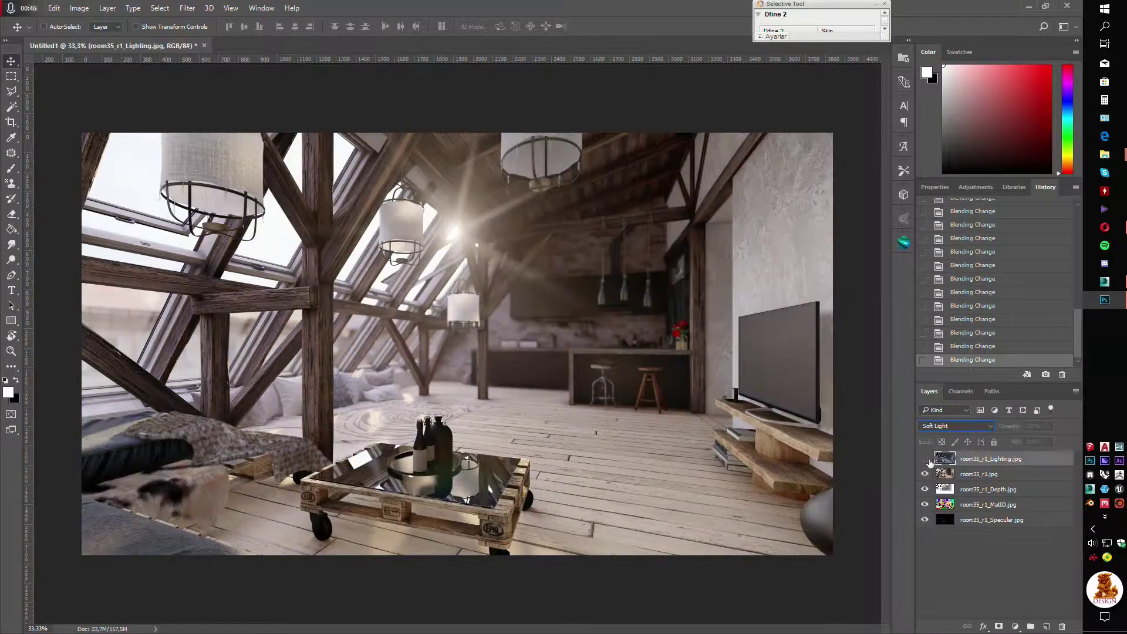
left_click(926, 459)
left_click(926, 459)
left_click(925, 459)
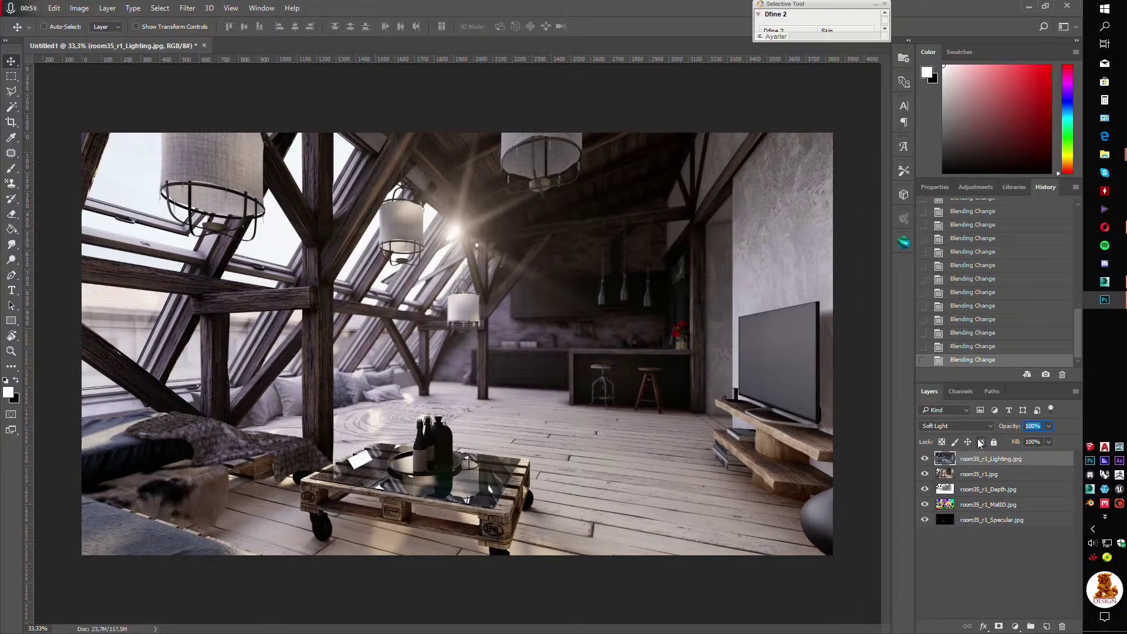
type("50")
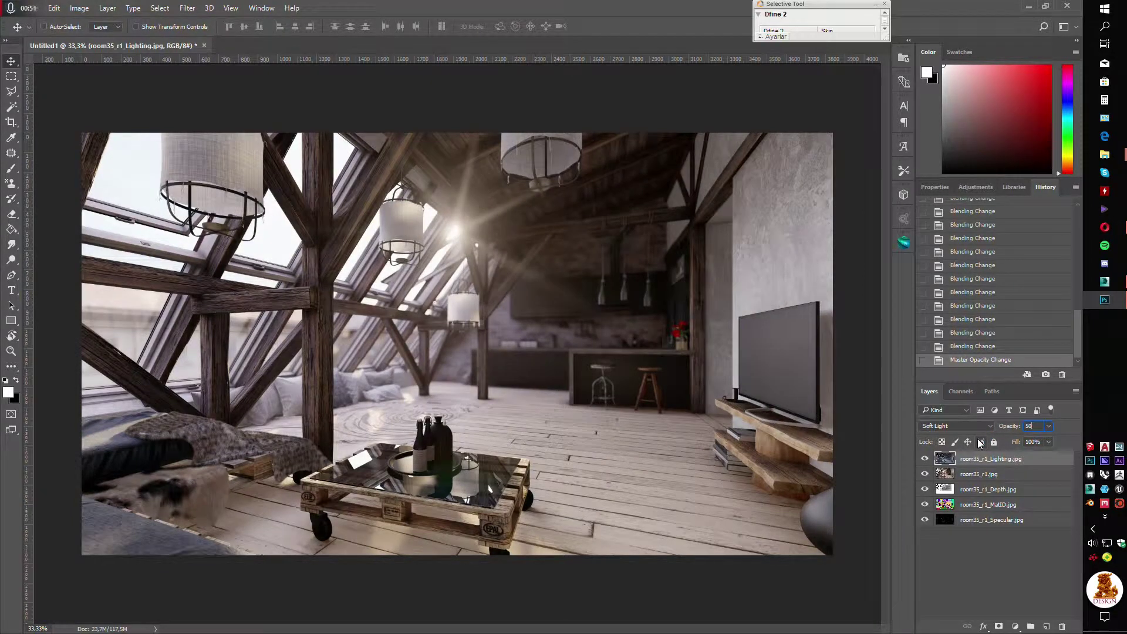
Step: Compare the image with and without the half-transparent Lighting layer by toggling its visibility
left_click(928, 460)
left_click(927, 459)
left_click(927, 459)
left_click(927, 459)
left_click(925, 459)
left_click(925, 459)
left_click(926, 459)
Step: Move the room35_r1_Specular.jpg layer to the top of the stack and preview it in the Lighten blend mode
left_click_drag(978, 520, 1005, 458)
scroll(965, 427, "down", 1)
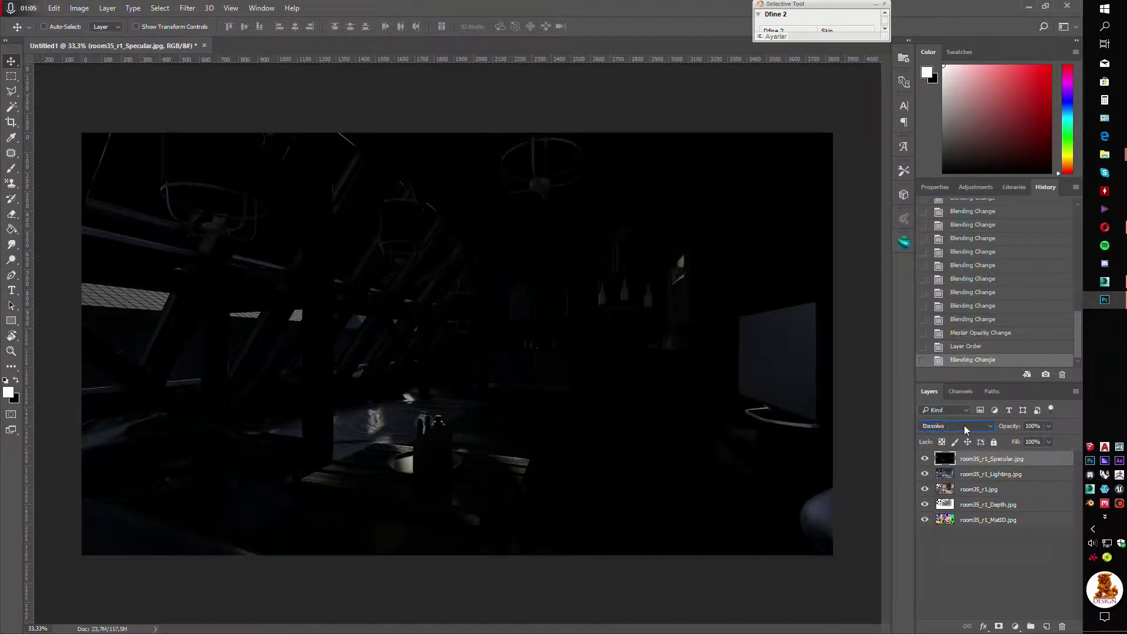
scroll(966, 428, "down", 5)
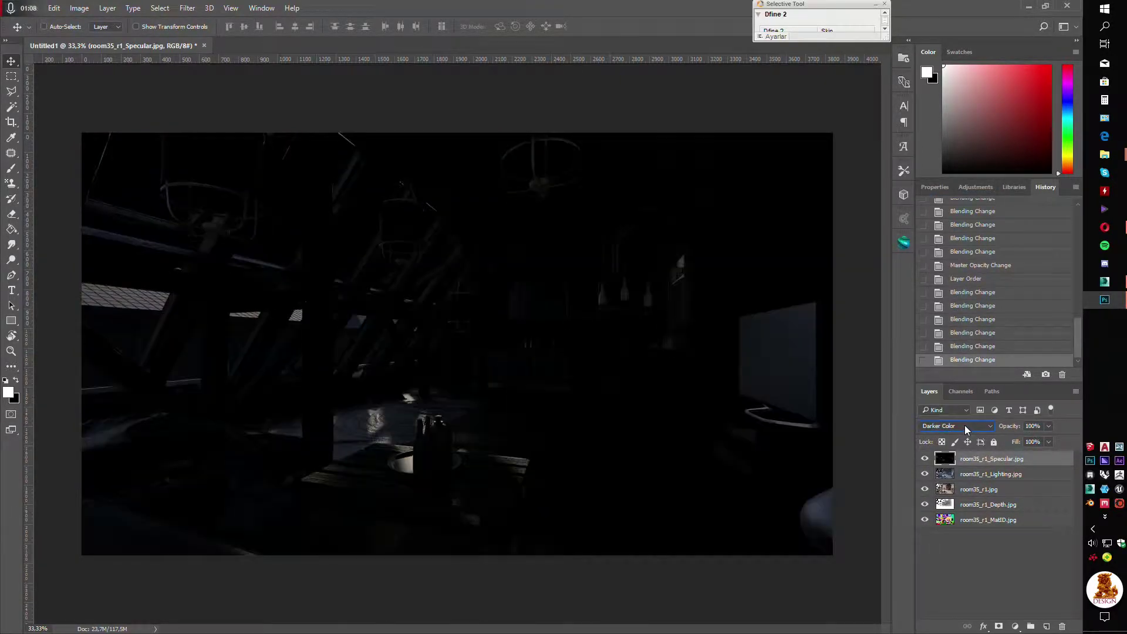
scroll(964, 425, "down", 1)
left_click(925, 459)
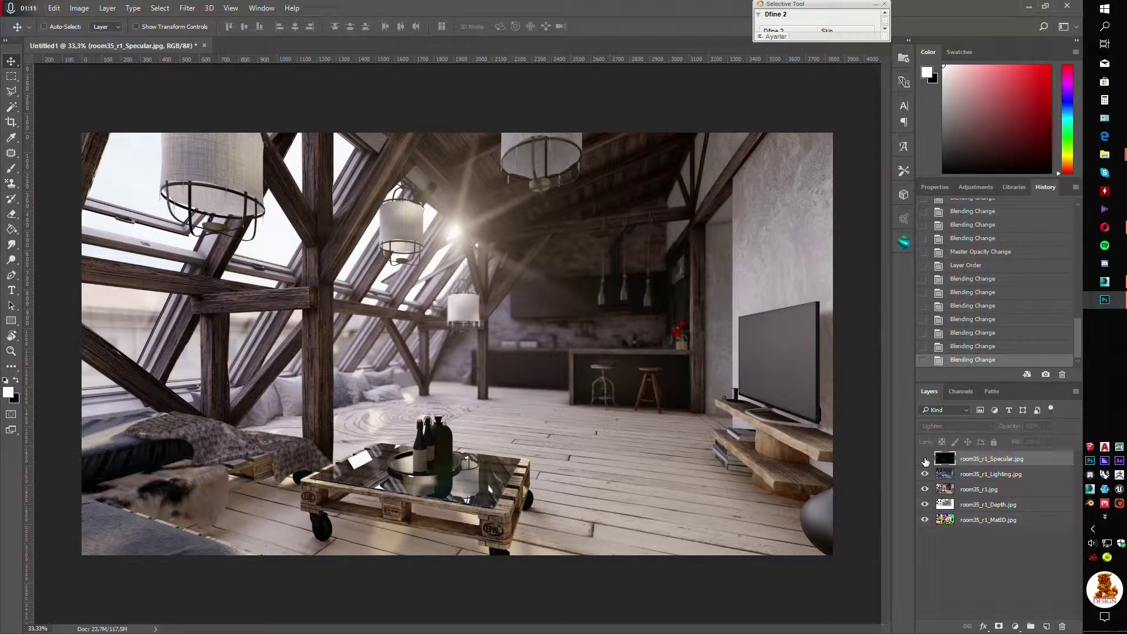
left_click(925, 459)
Step: Try the Screen and Color Dodge blend modes on the Specular layer, comparing each with the layer hidden
left_click(963, 425)
left_click(963, 425)
scroll(963, 424, "down", 1)
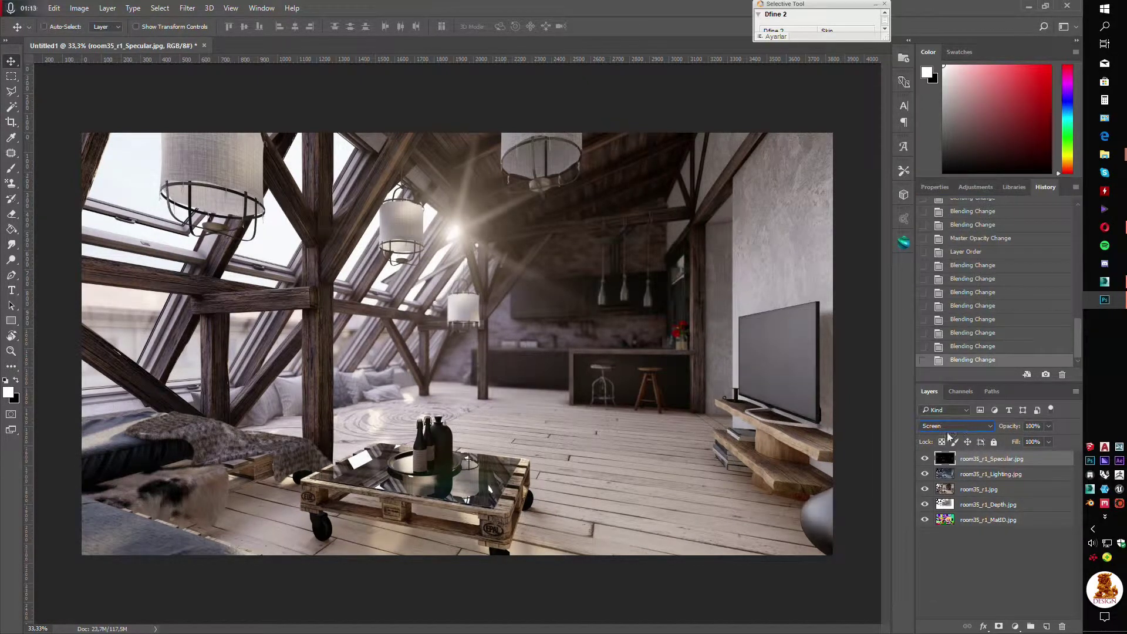
left_click(925, 459)
left_click(925, 460)
scroll(974, 427, "down", 1)
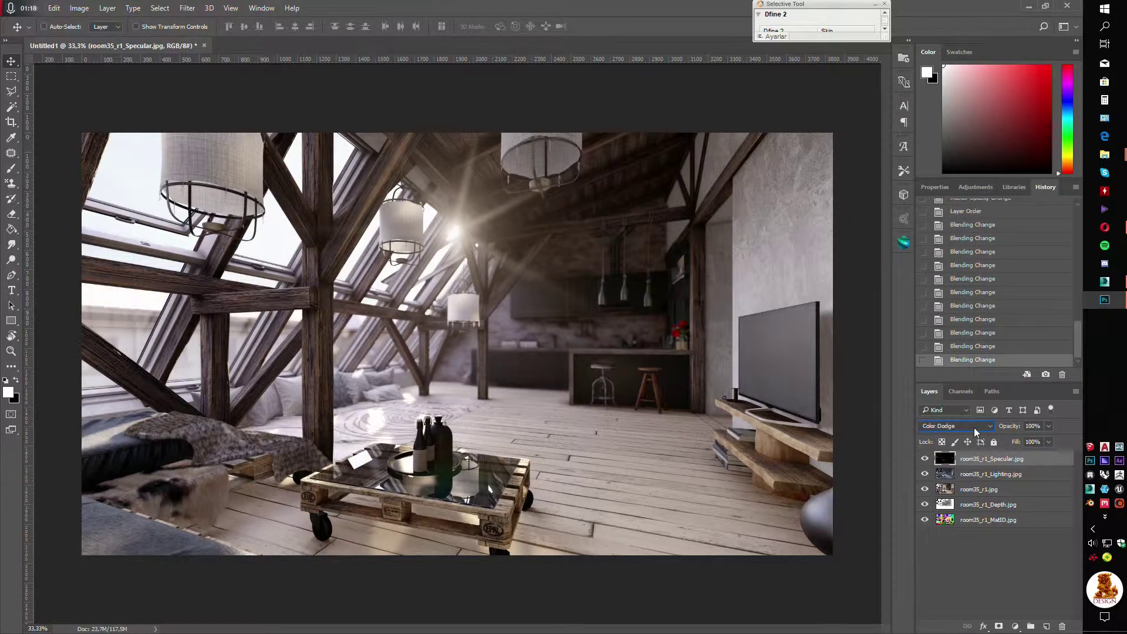
left_click(925, 459)
left_click(925, 460)
Step: Set the Specular layer's blend mode to Linear Dodge (Add) and compare the image with and without the layer
scroll(973, 424, "down", 1)
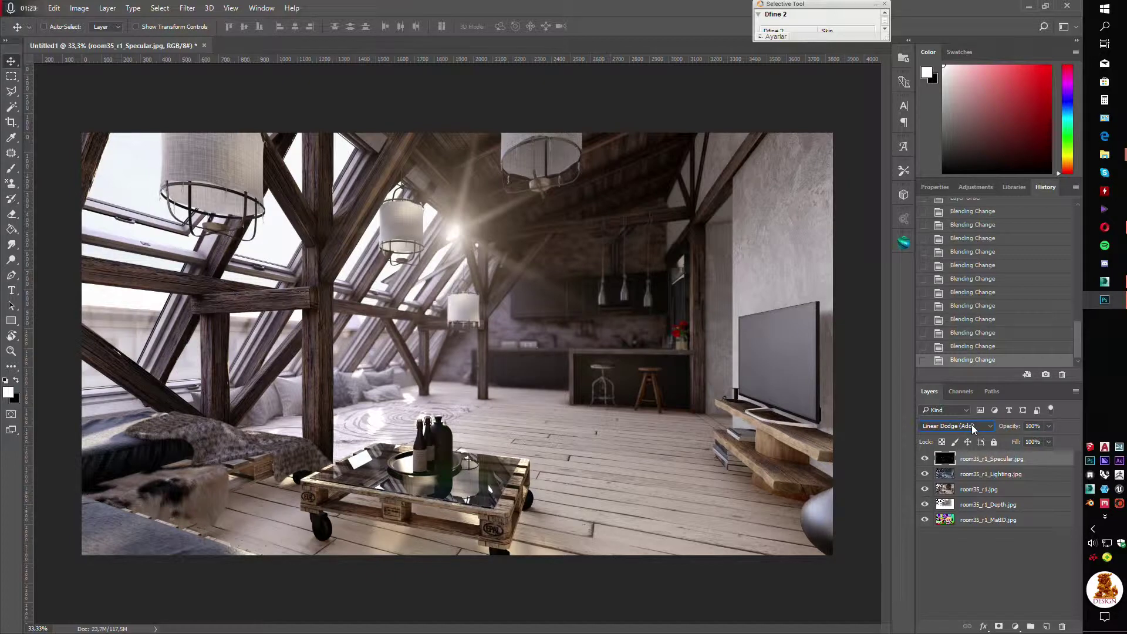
scroll(971, 424, "down", 1)
scroll(970, 425, "up", 1)
scroll(972, 425, "down", 1)
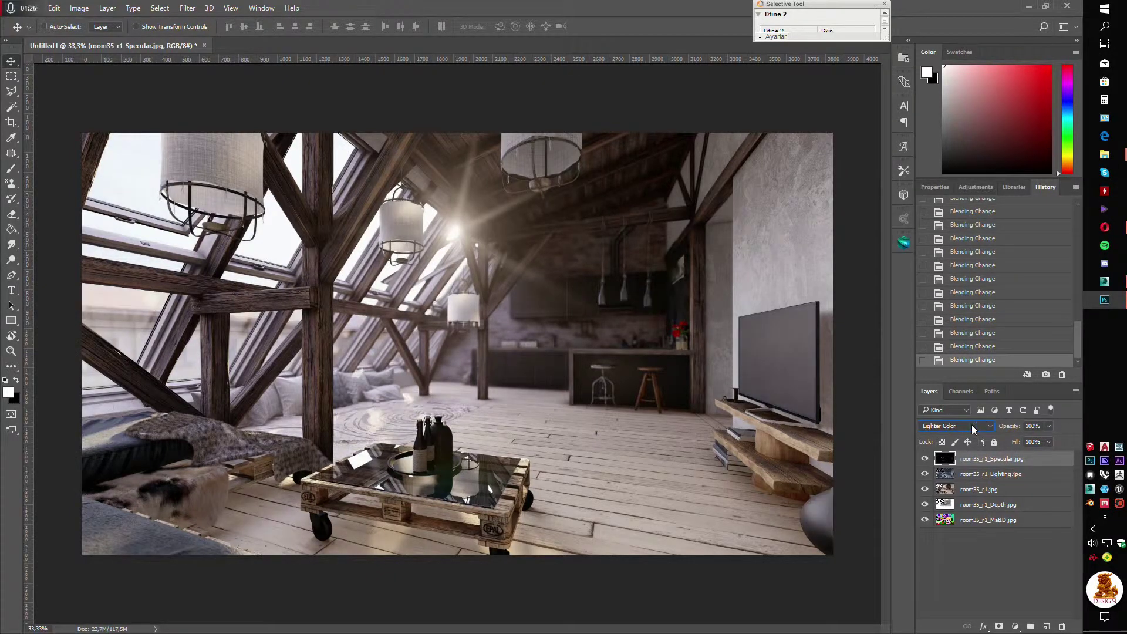
scroll(971, 426, "up", 1)
left_click(925, 460)
left_click(925, 460)
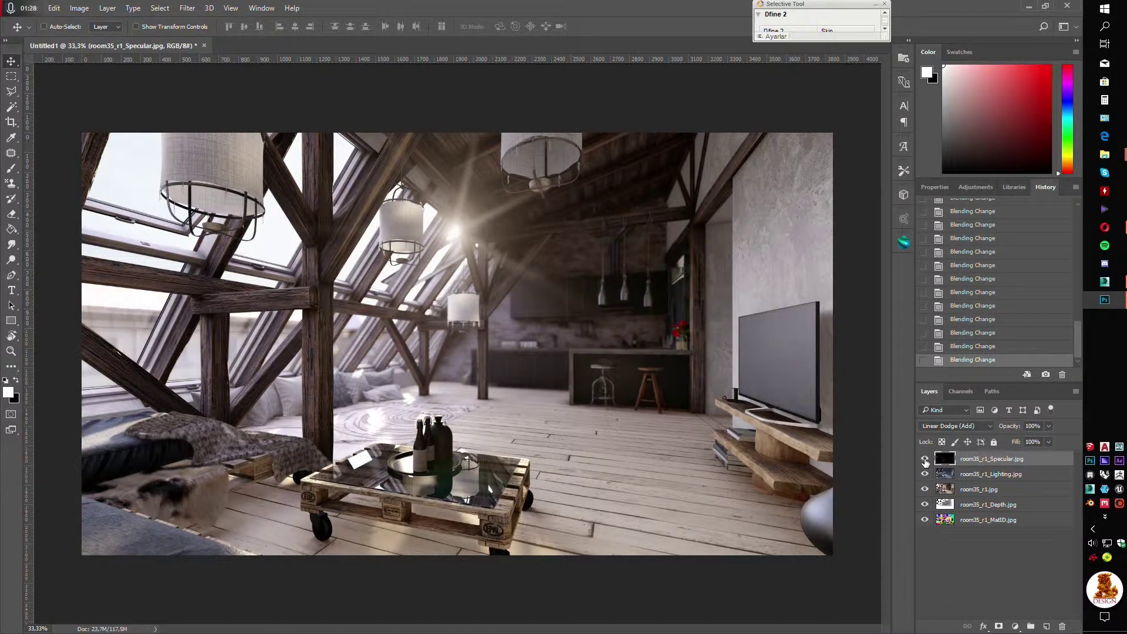
left_click(925, 460)
left_click(925, 460)
left_click(925, 460)
left_click(925, 460)
left_click(925, 460)
left_click(925, 460)
Step: Try the blend modes from Soft Light to Divide on the Specular layer and compare Subtract with the layer hidden
left_click(963, 426)
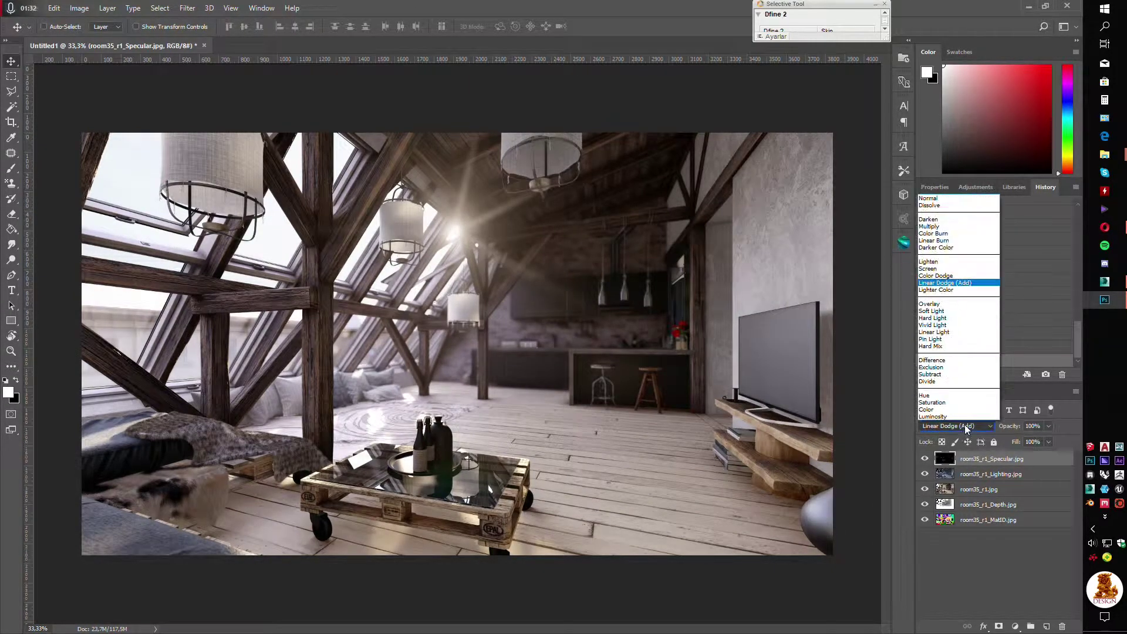
left_click(950, 300)
scroll(965, 428, "down", 3)
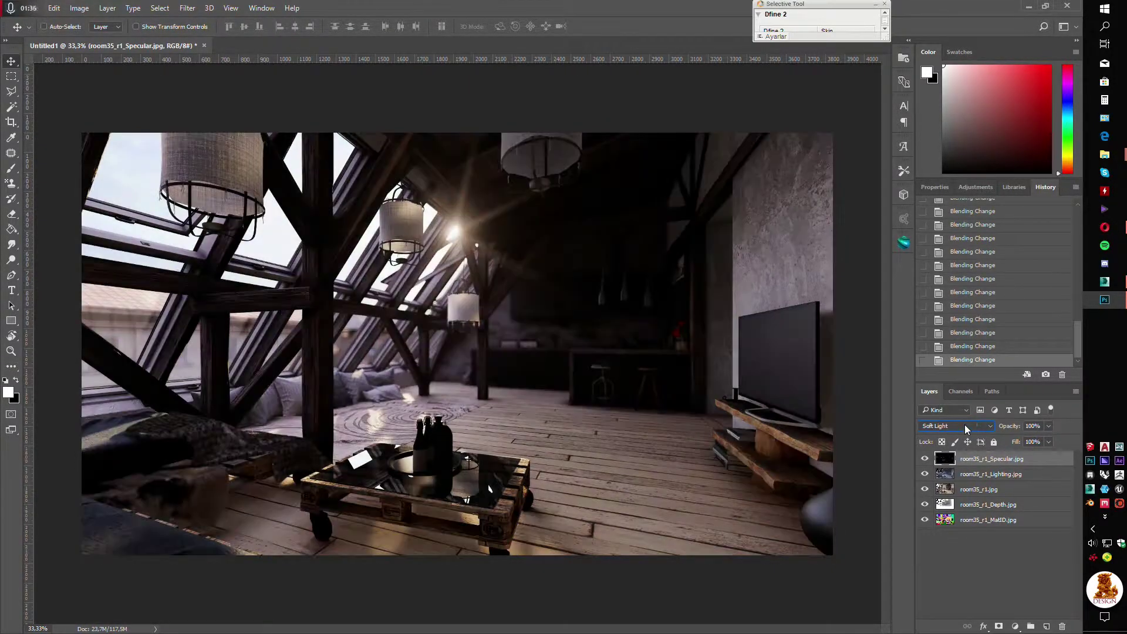
scroll(964, 424, "down", 8)
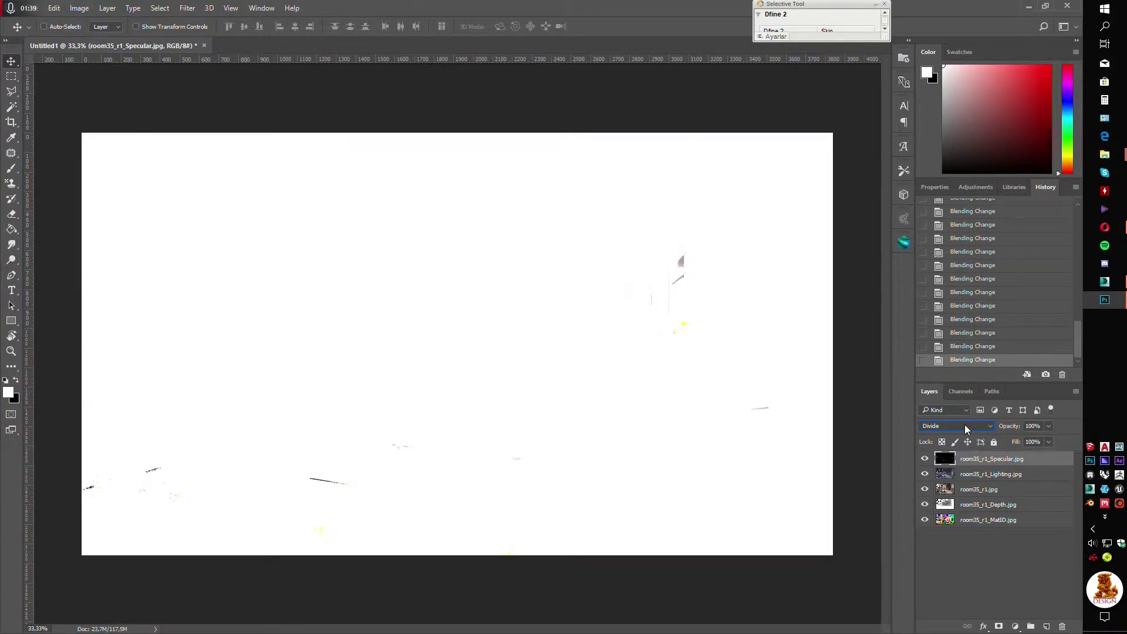
scroll(964, 424, "up", 1)
left_click(925, 461)
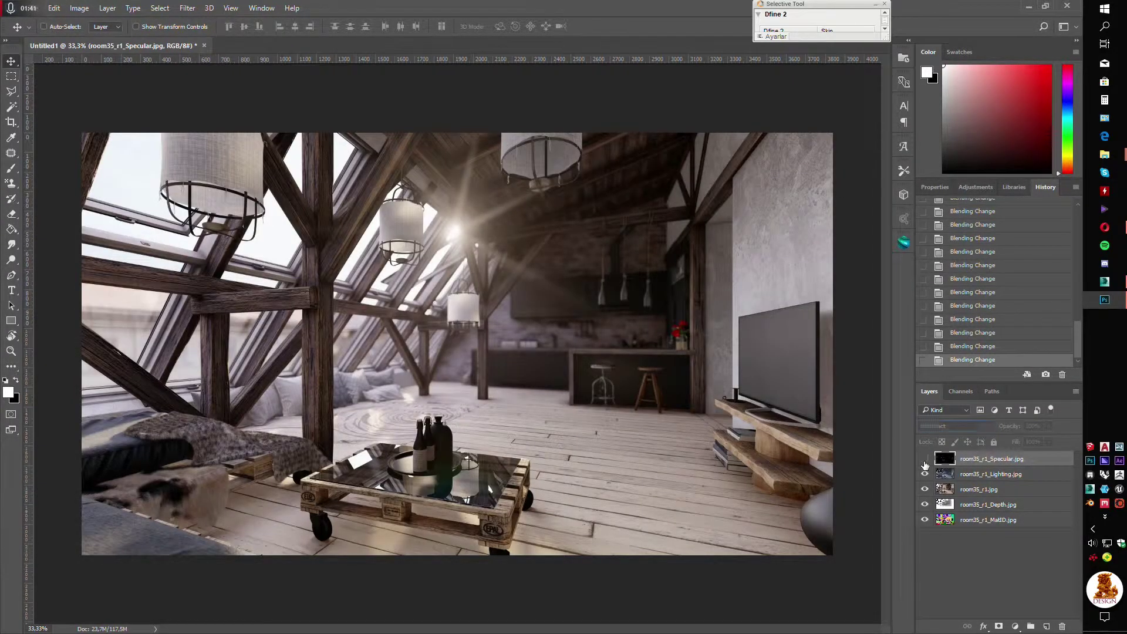
left_click(925, 460)
left_click(925, 460)
left_click(925, 460)
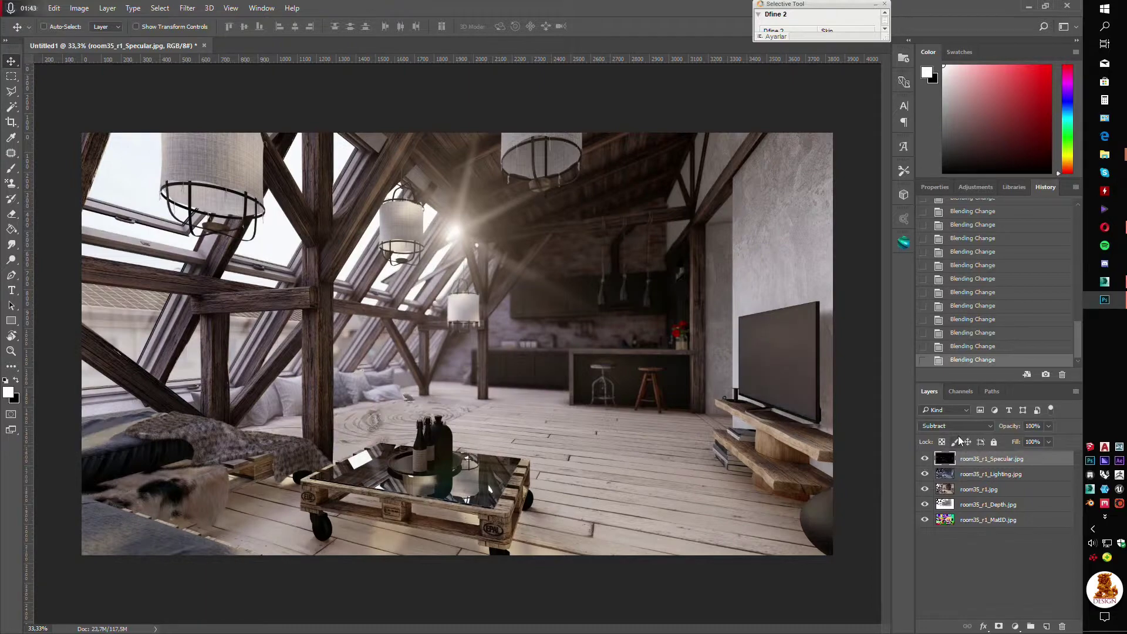
Step: Go back through the Specular layer's blend modes, compare the neighbouring options, and choose Linear Dodge (Add)
left_click(962, 428)
left_click(963, 430)
scroll(963, 432, "up", 1)
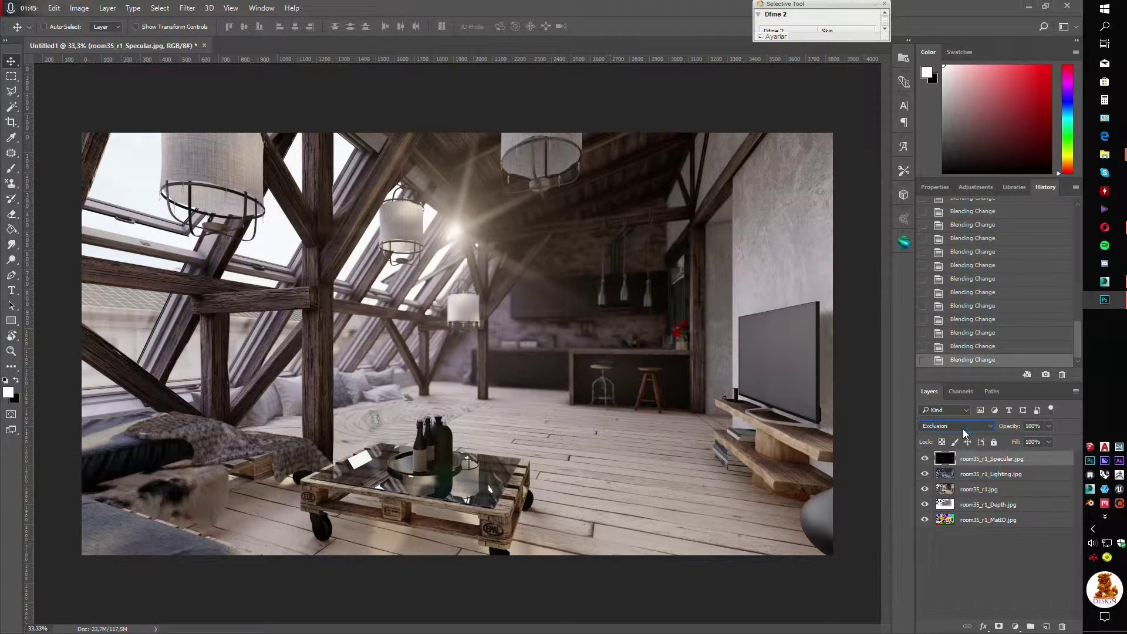
scroll(964, 430, "up", 4)
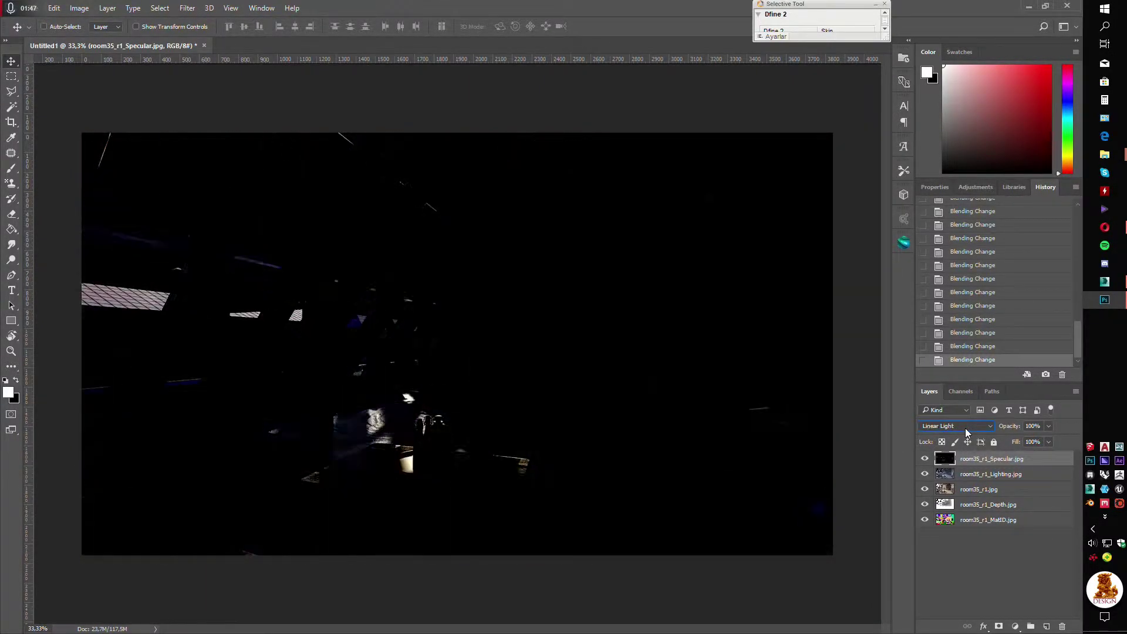
scroll(965, 431, "up", 5)
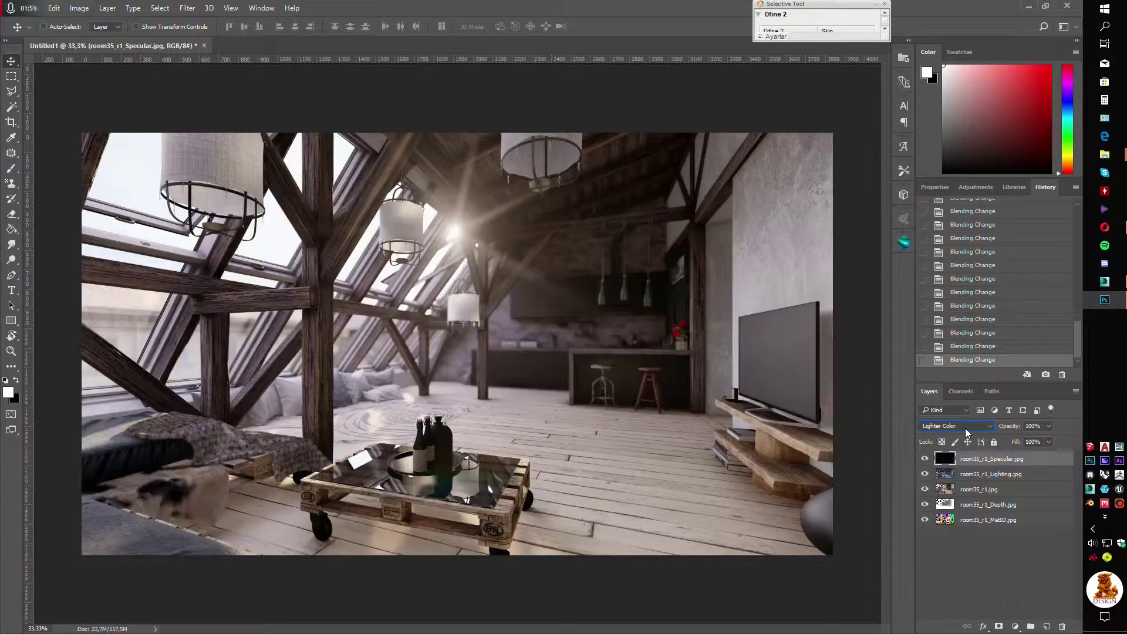
scroll(965, 430, "up", 1)
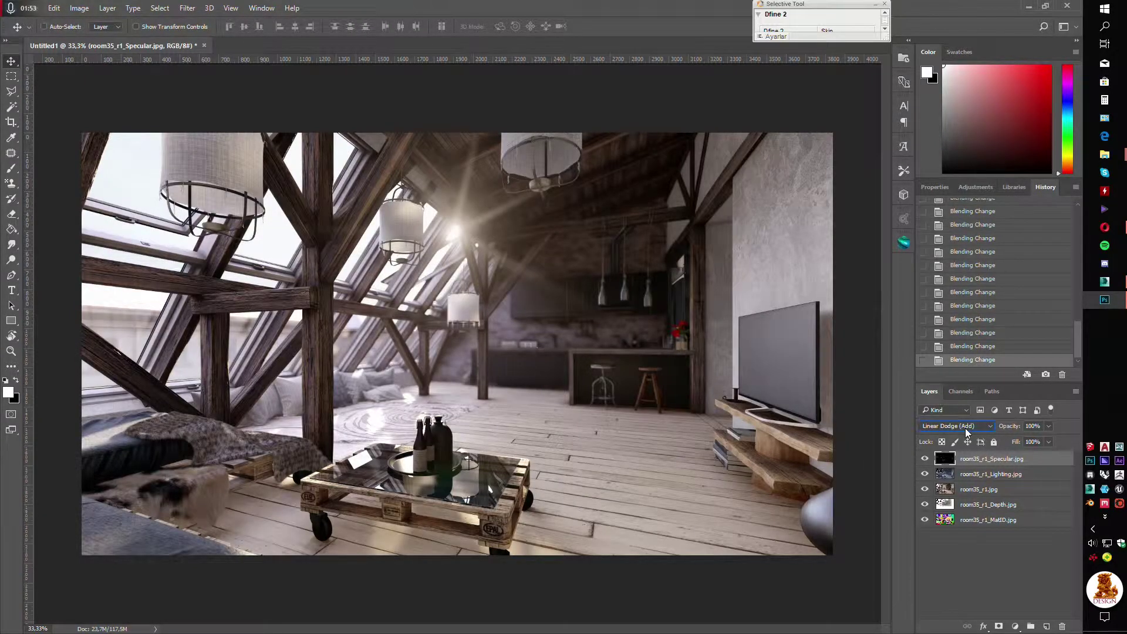
scroll(968, 433, "up", 1)
scroll(967, 433, "down", 1)
scroll(967, 431, "up", 1)
scroll(967, 431, "down", 1)
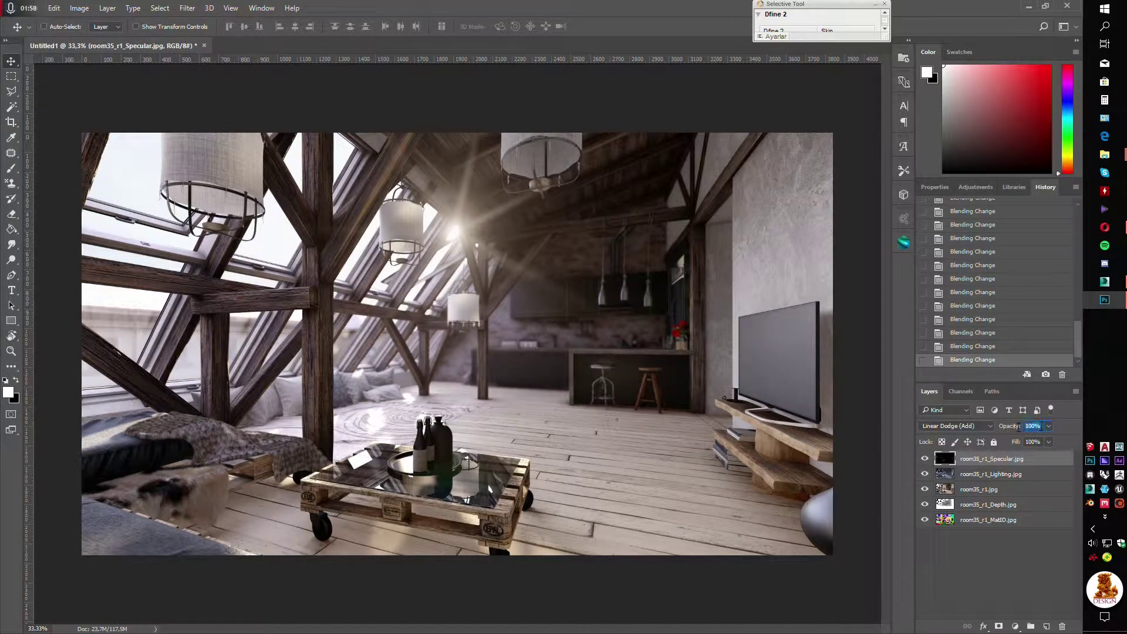
Step: Set the Specular layer's opacity to 50% and compare the image with and without the layer
mouse_move(1003, 429)
left_mouse_down()
mouse_move(992, 430)
mouse_move(1001, 432)
left_mouse_up()
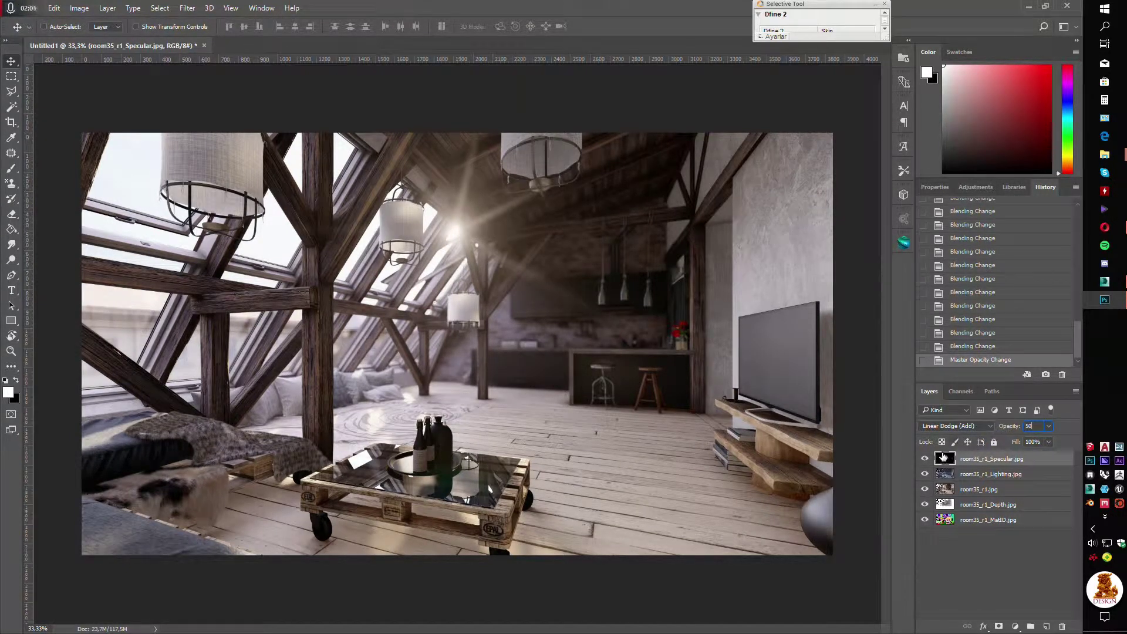
left_click(924, 459)
left_click(924, 459)
left_click(924, 459)
left_click(924, 459)
left_click(924, 459)
left_click(924, 459)
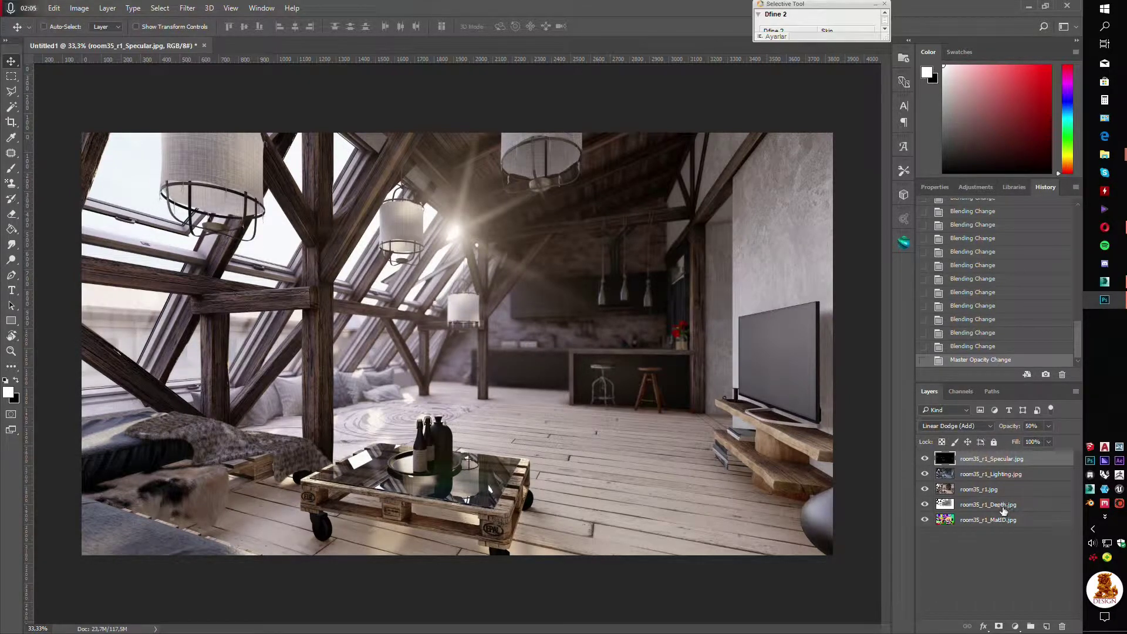
Step: Move the Depth layer to the top of the stack and try its blend modes from Darken through Luminosity
left_click_drag(974, 508, 984, 459)
left_click(990, 425)
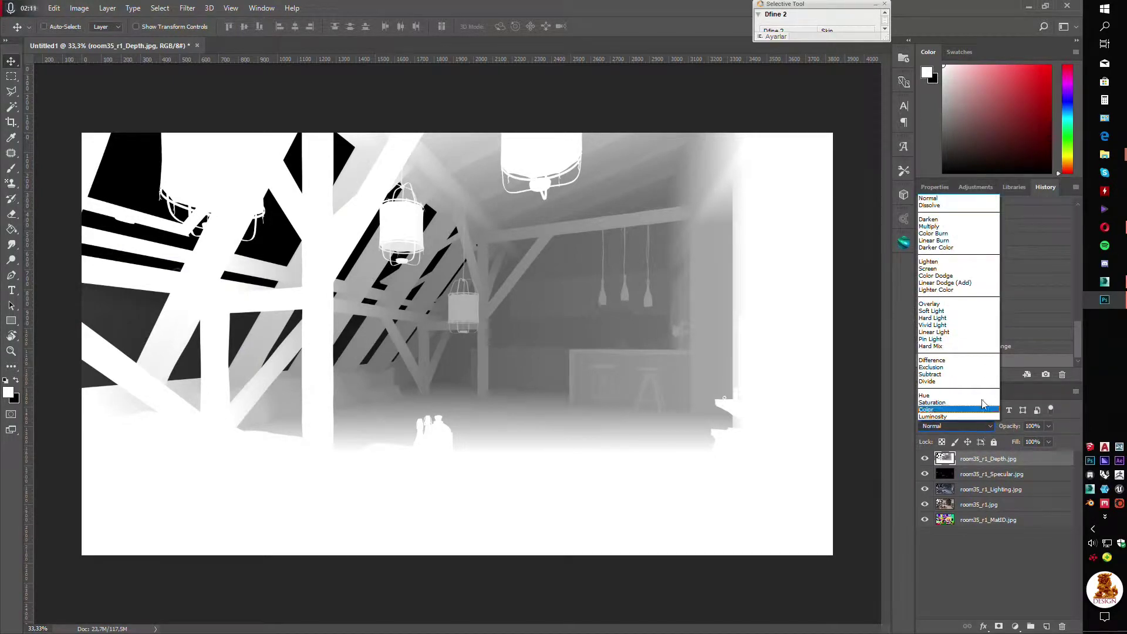
left_click(948, 438)
scroll(952, 423, "down", 6)
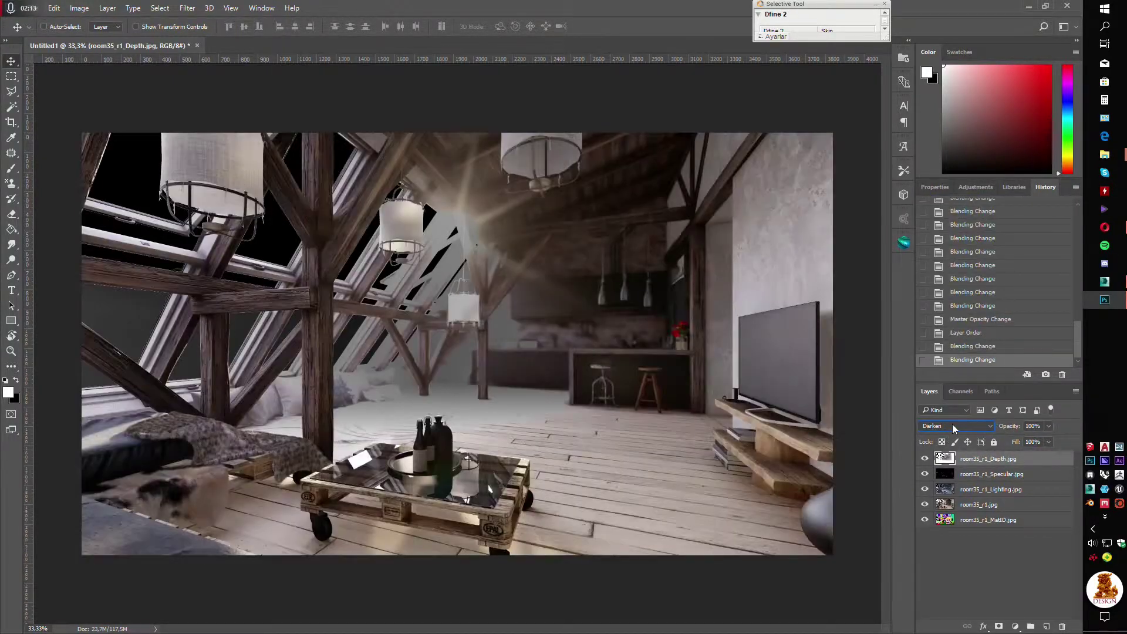
scroll(952, 423, "down", 6)
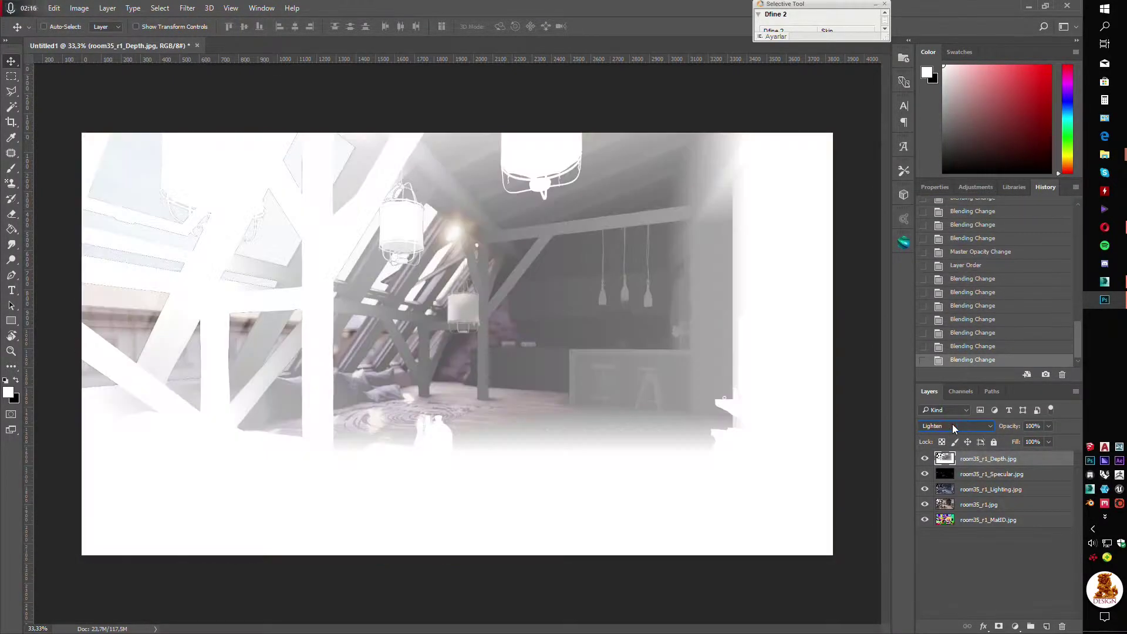
scroll(952, 424, "down", 2)
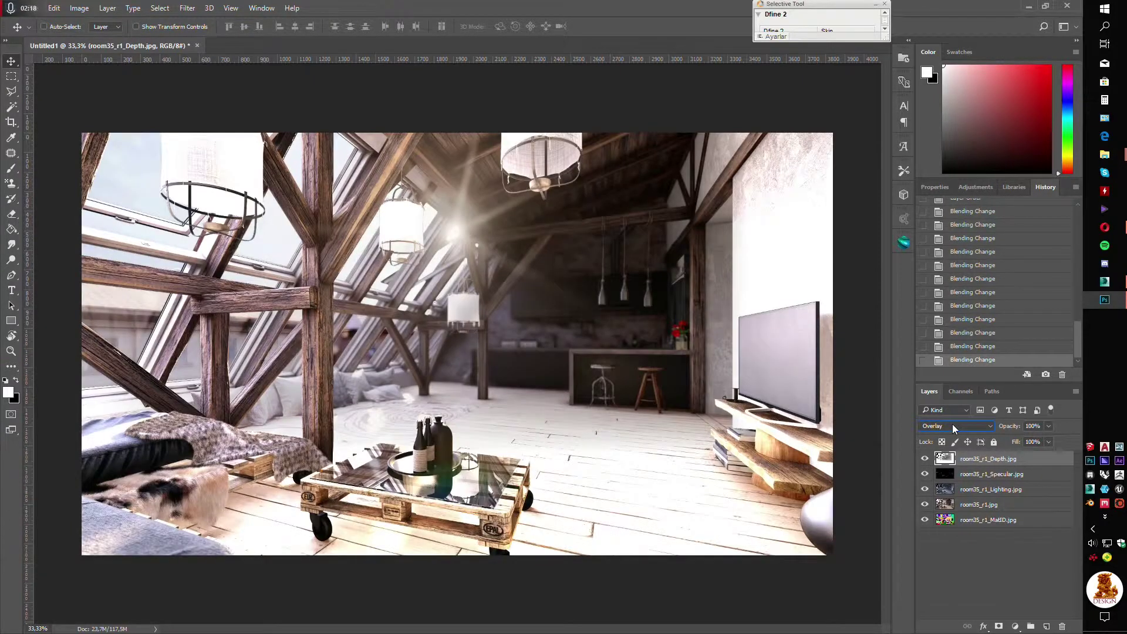
scroll(952, 424, "up", 1)
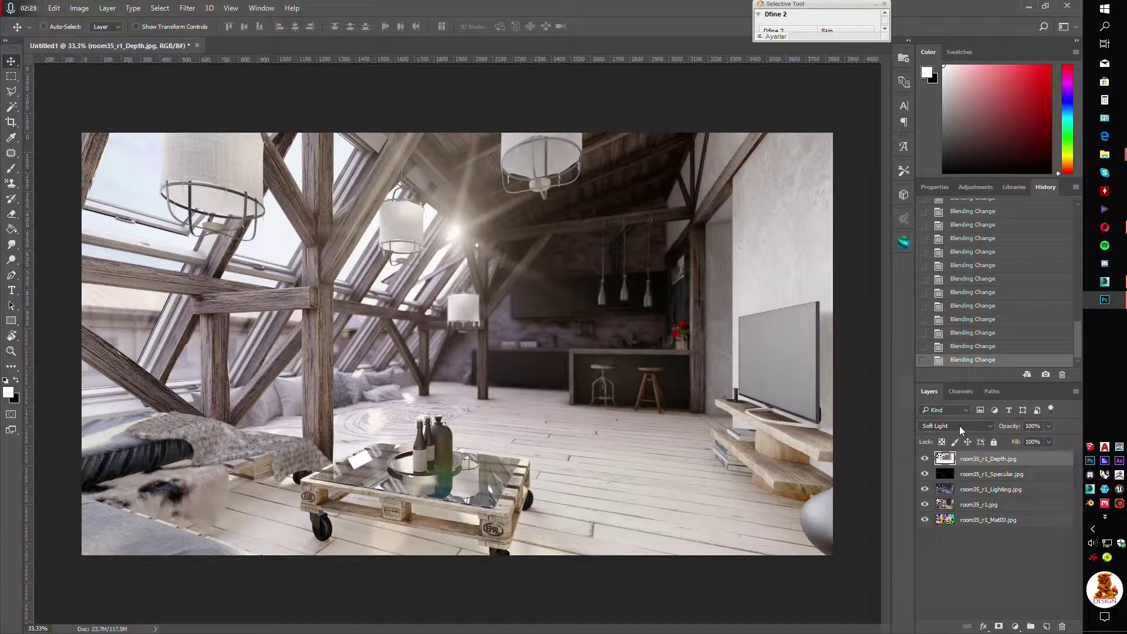
scroll(961, 427, "down", 4)
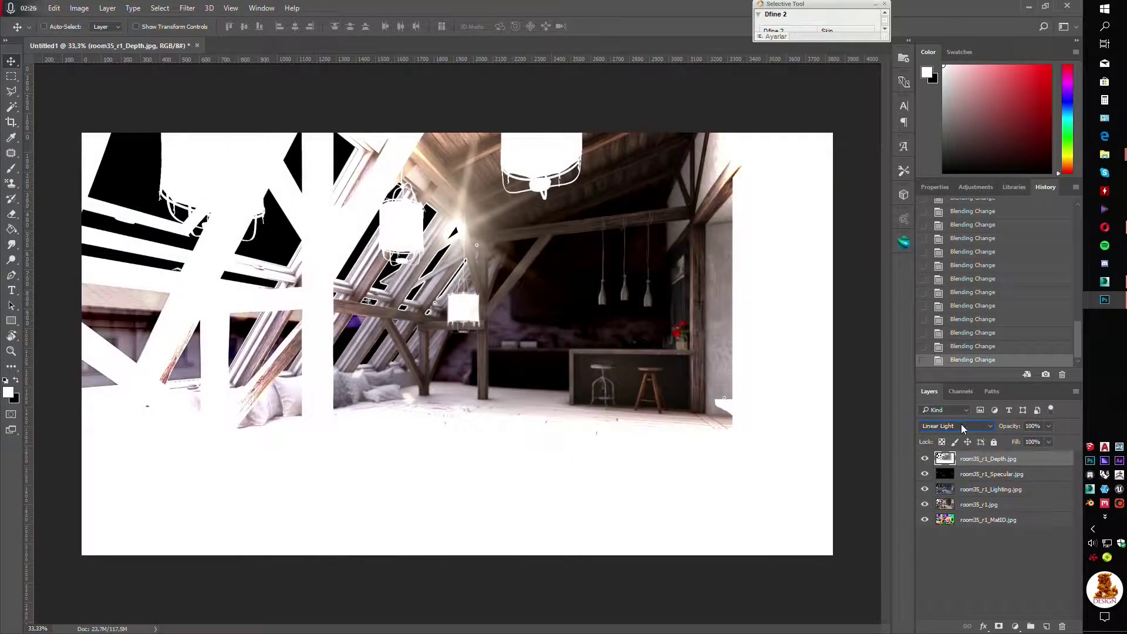
scroll(960, 424, "down", 3)
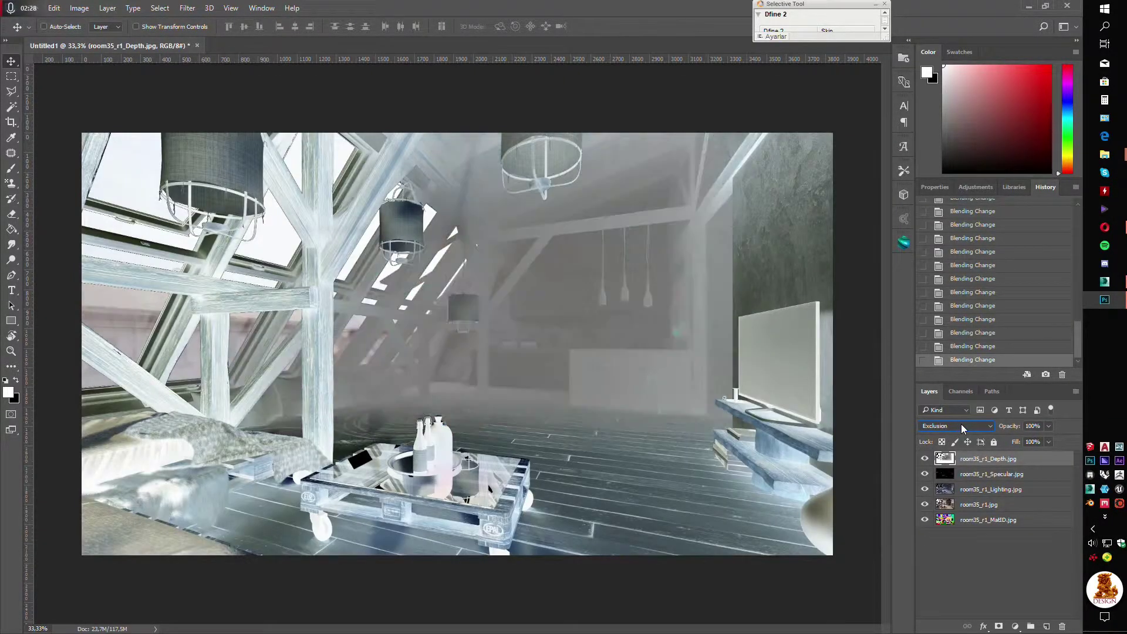
scroll(960, 423, "down", 1)
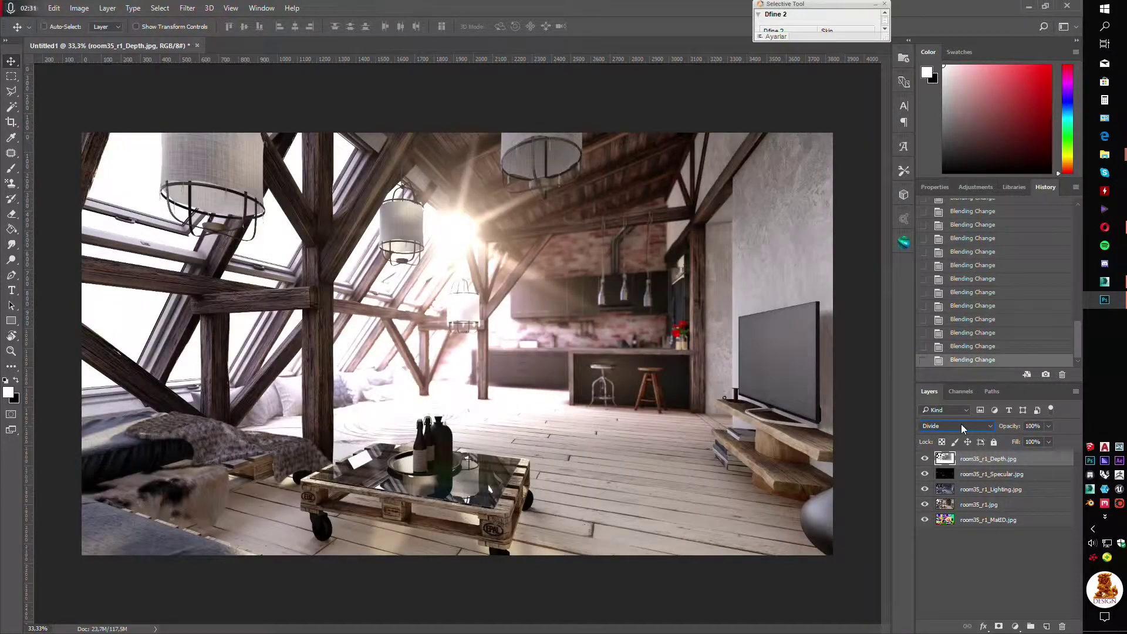
scroll(960, 423, "down", 1)
scroll(960, 424, "down", 1)
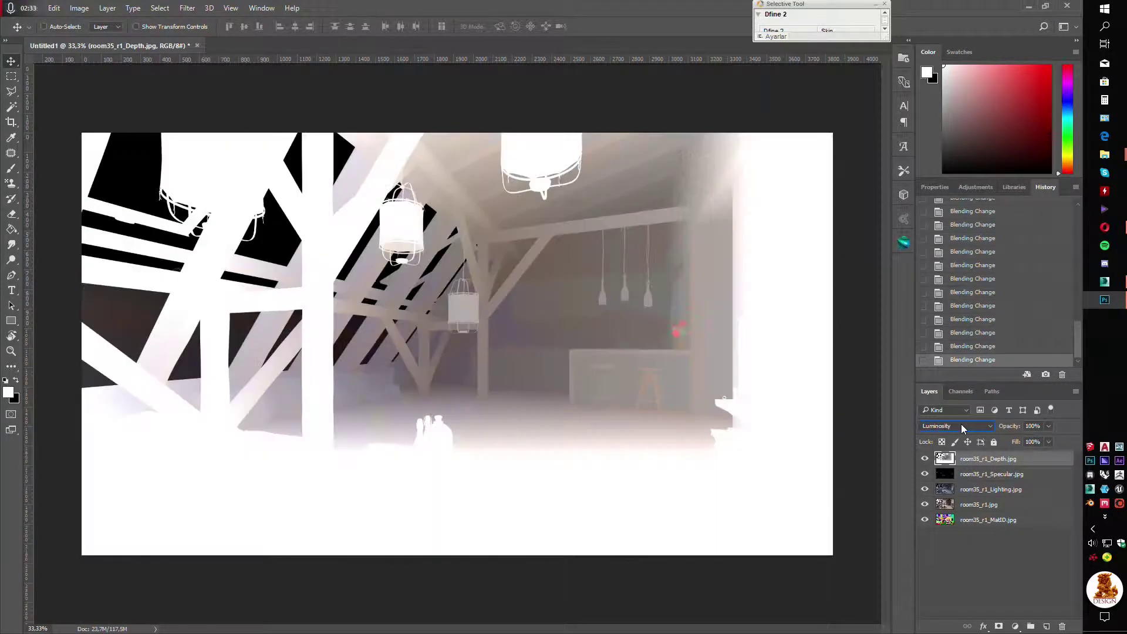
Step: Move the Depth layer down the stack, reset its blend mode to Normal, and place it beneath the base render layer
left_click_drag(1011, 458, 1012, 495)
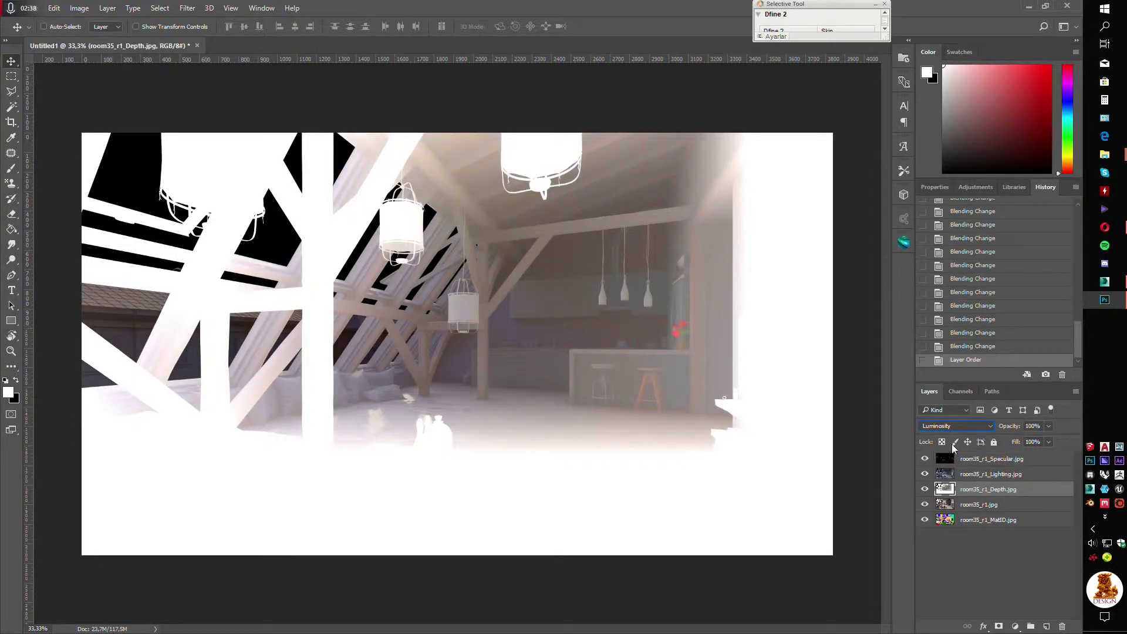
left_click(957, 426)
left_click(938, 200)
left_click_drag(969, 495, 973, 512)
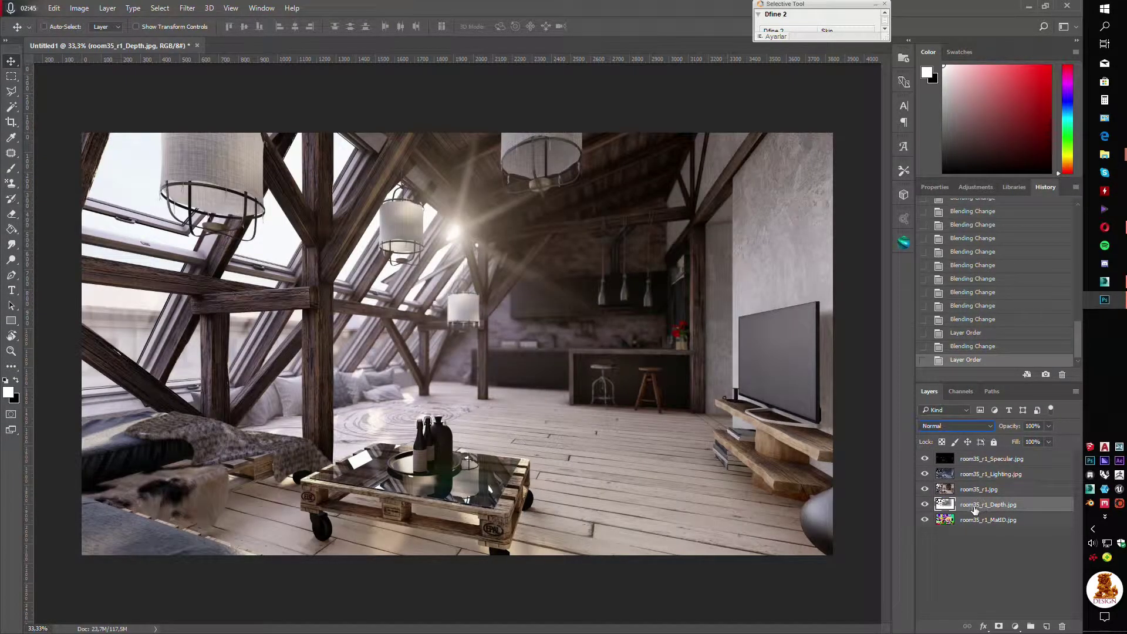
Step: Duplicate the Specular, Lighting and base render layers together and merge the copies into one layer
left_click(993, 461)
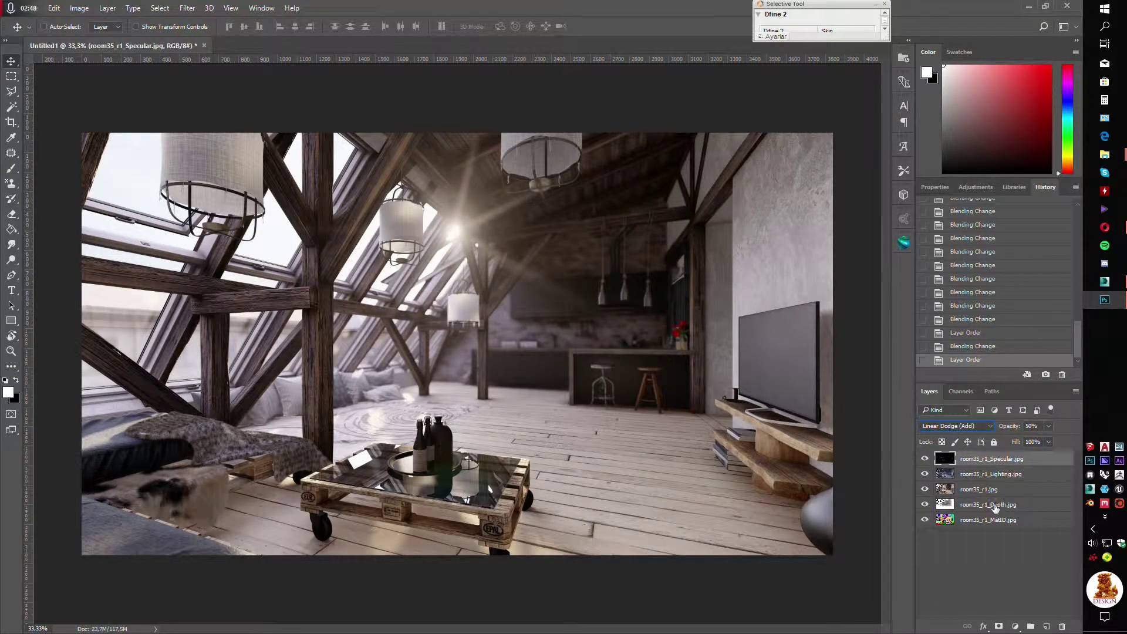
left_click(992, 490, "shift")
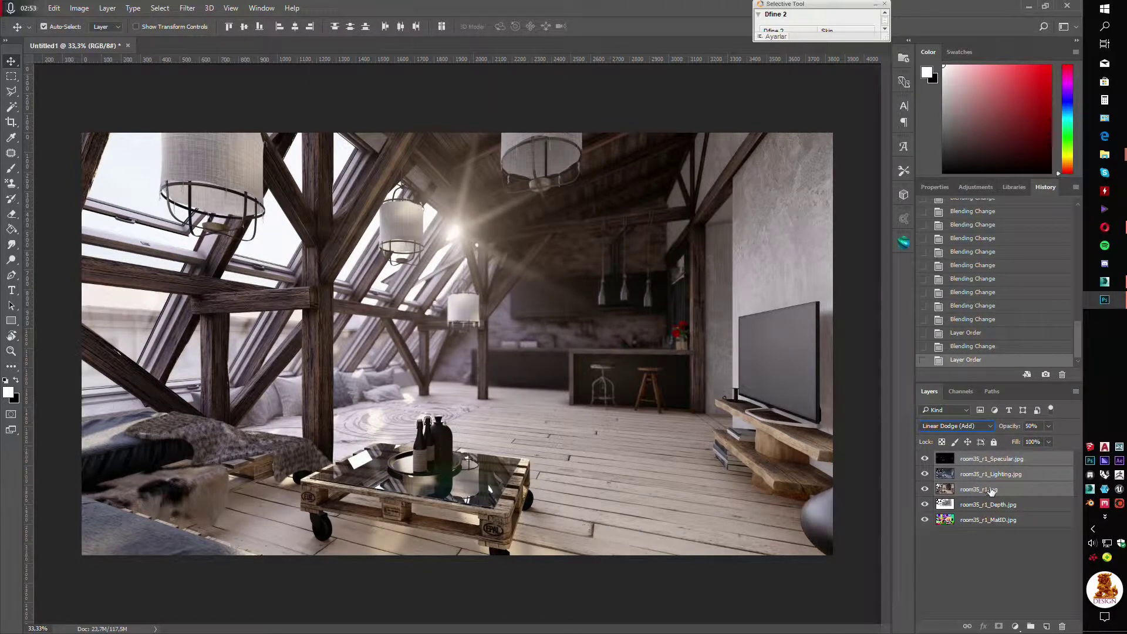
key("ctrl+j")
right_click(1013, 462)
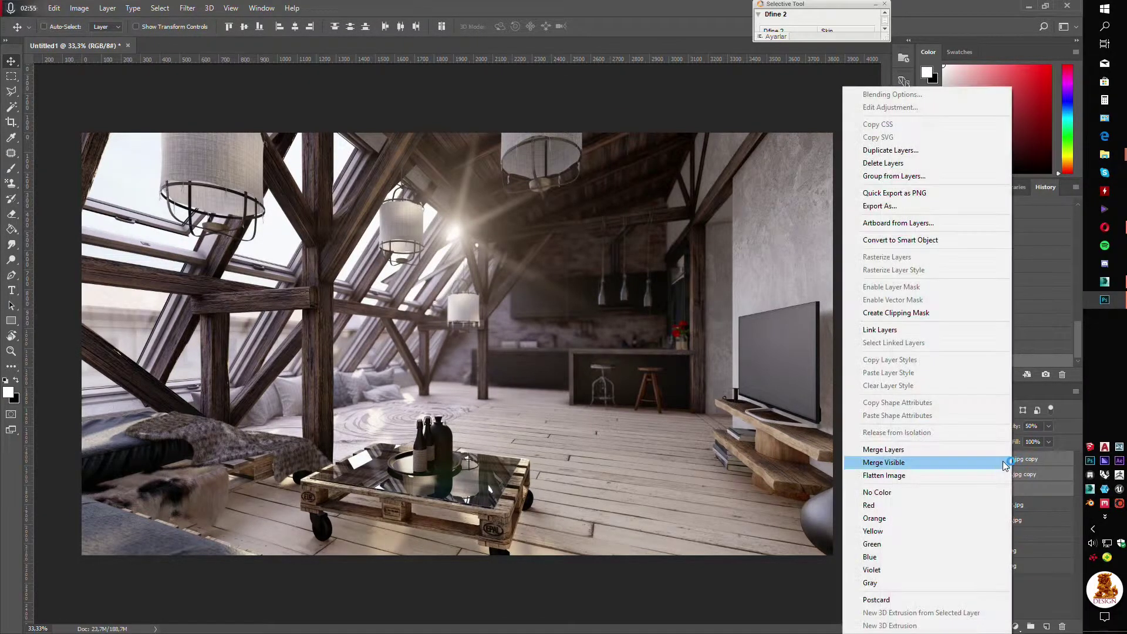
left_click(969, 453)
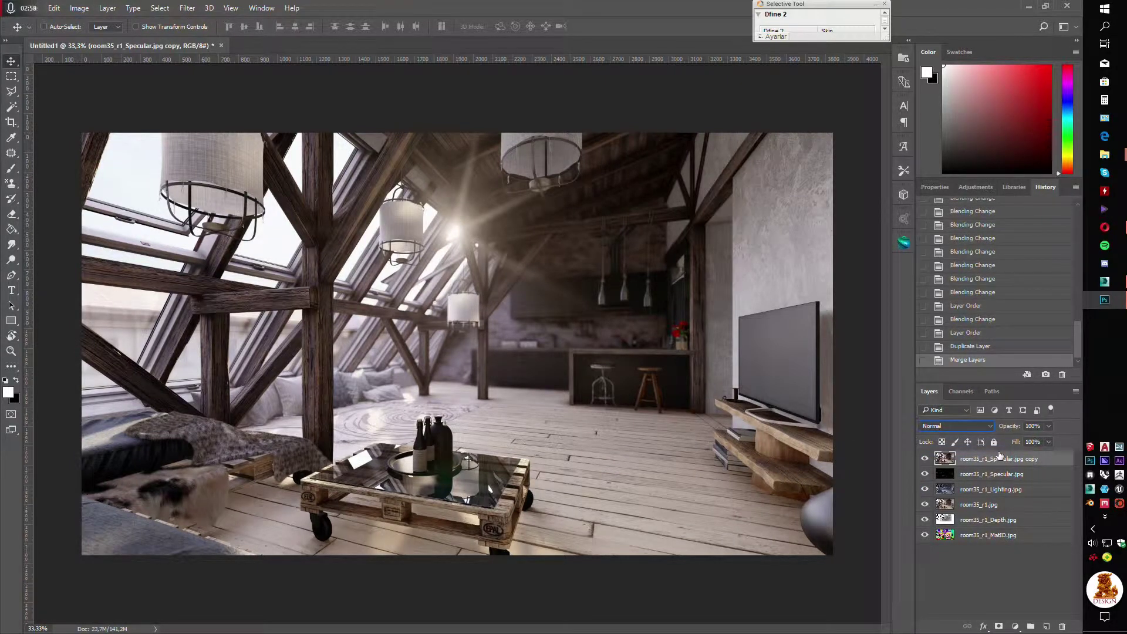
Step: Duplicate the merged layer and open the copy in the Camera Raw Filter
key("ctrl+j")
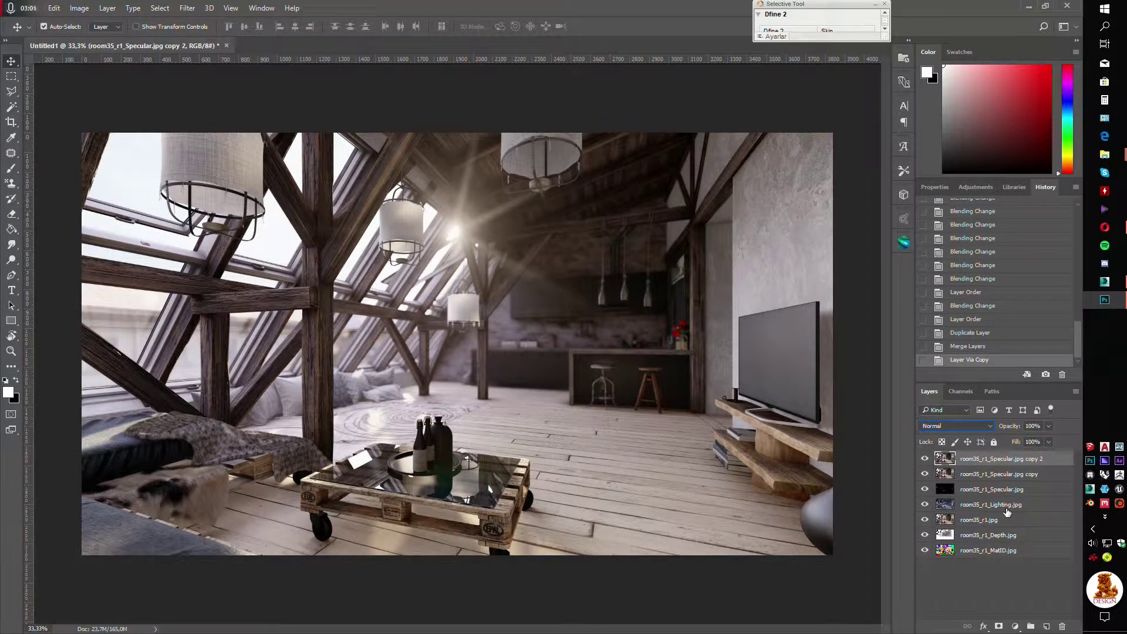
key("ctrl+shift+a")
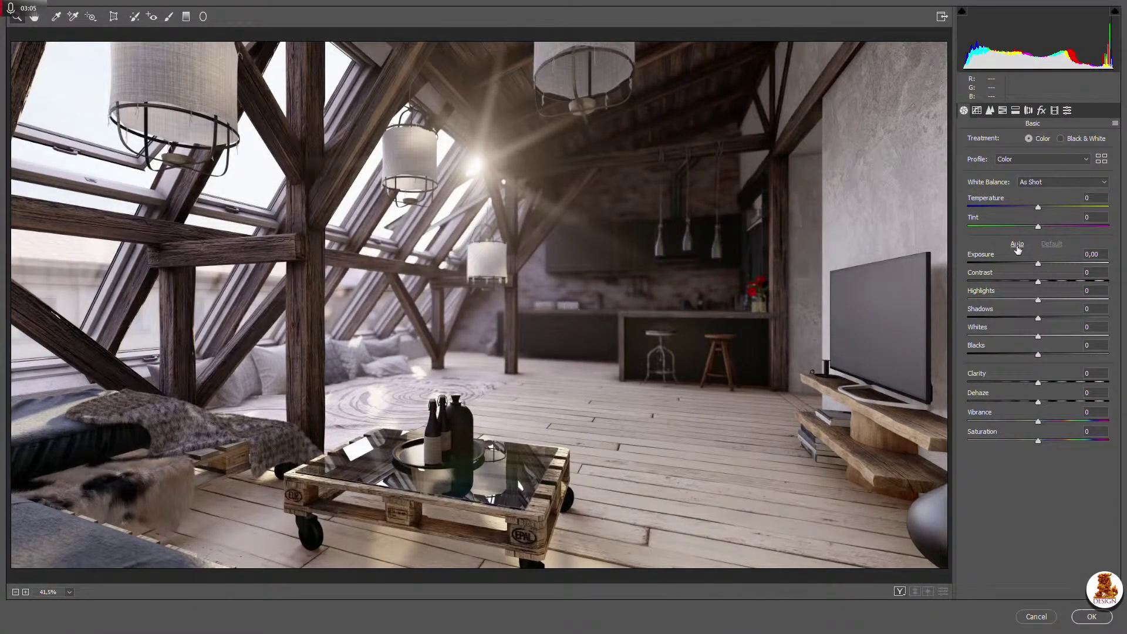
Step: Compare the Auto tone adjustments with the Default values in the Basic settings, ending on Default
left_click(1016, 246)
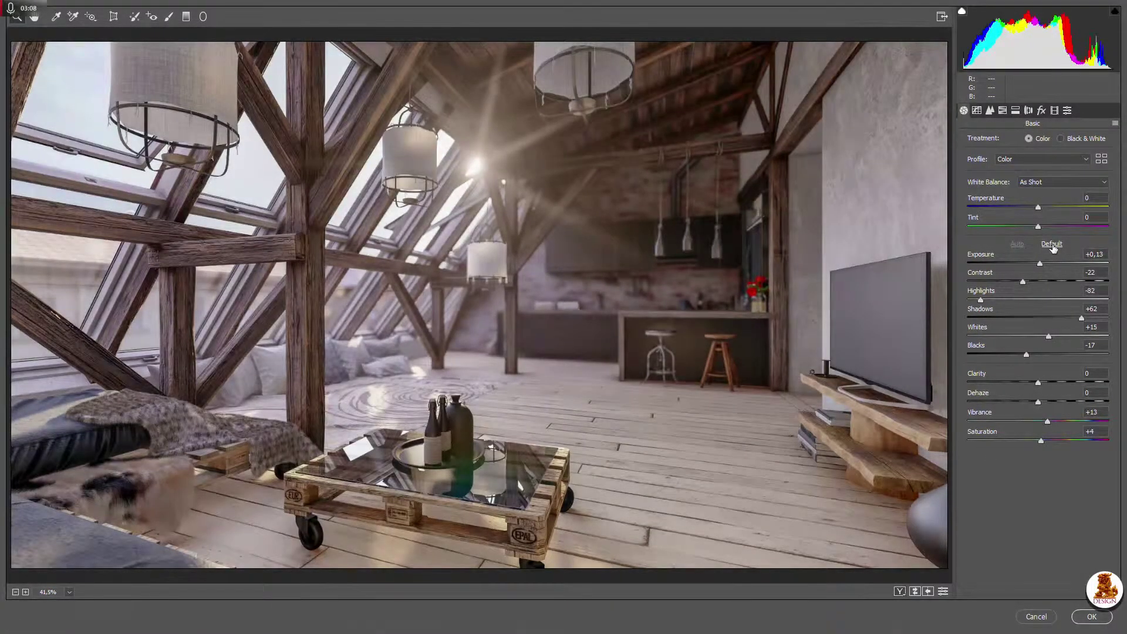
left_click(1051, 245)
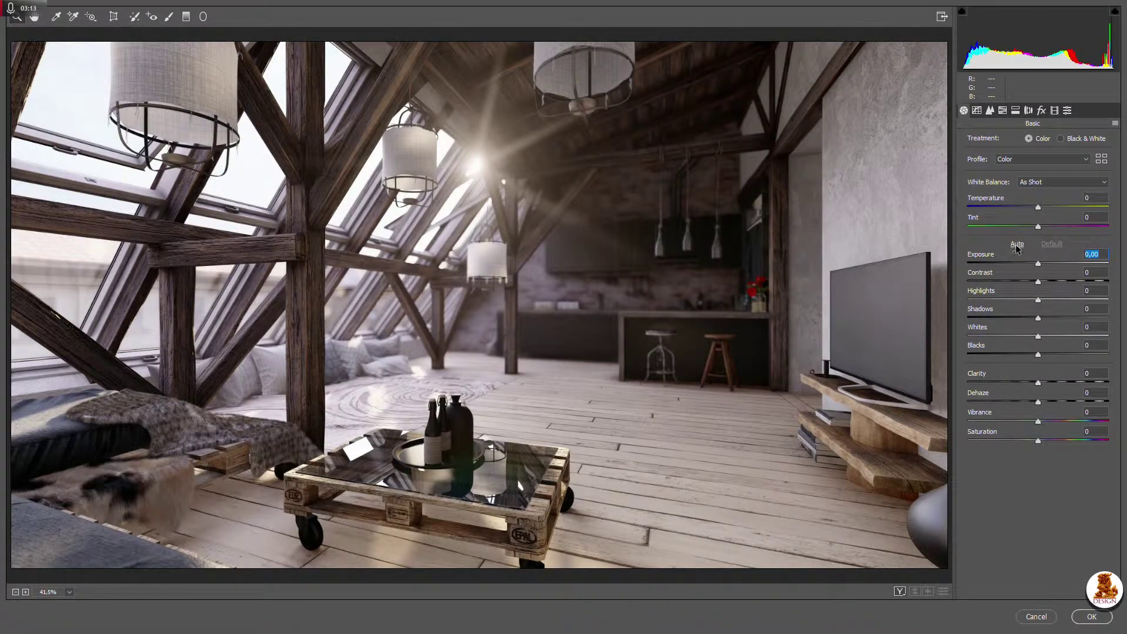
left_click(1016, 245)
left_click(1051, 245)
left_click(1017, 246)
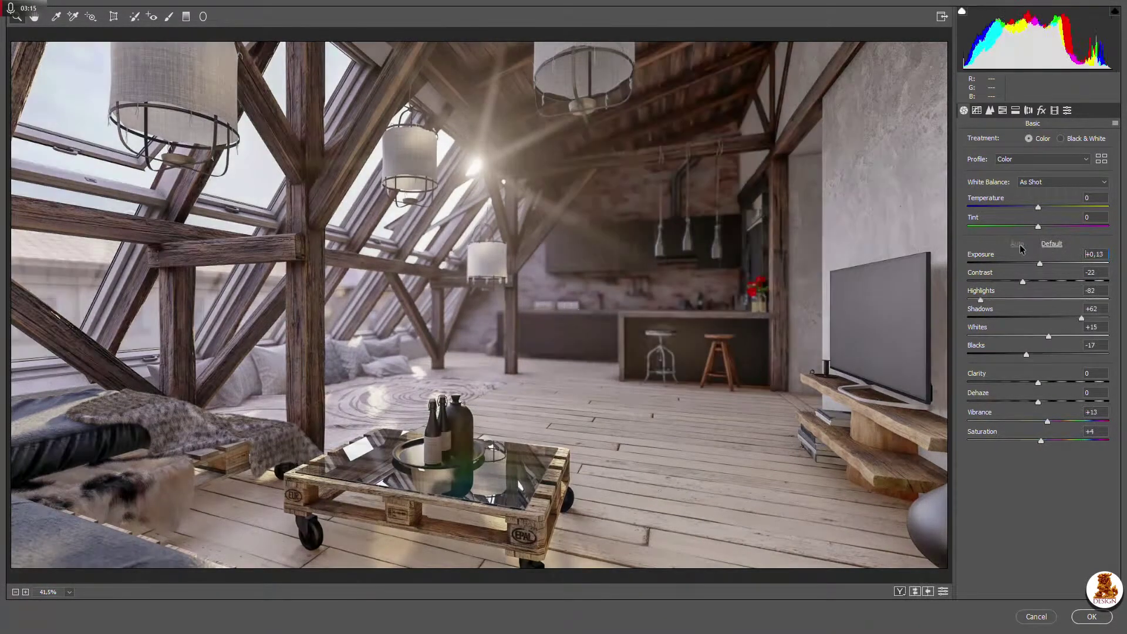
left_click(1052, 244)
Step: Try the Auto white balance and return it to As Shot
left_click(1048, 182)
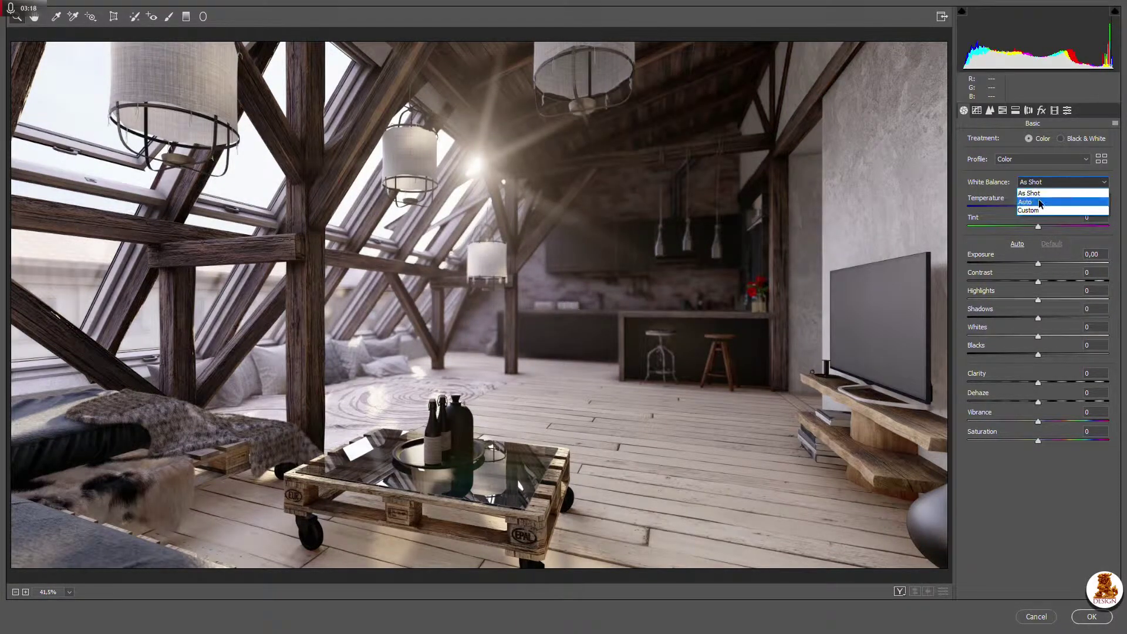
left_click(1040, 203)
left_click(1046, 184)
left_click(1041, 195)
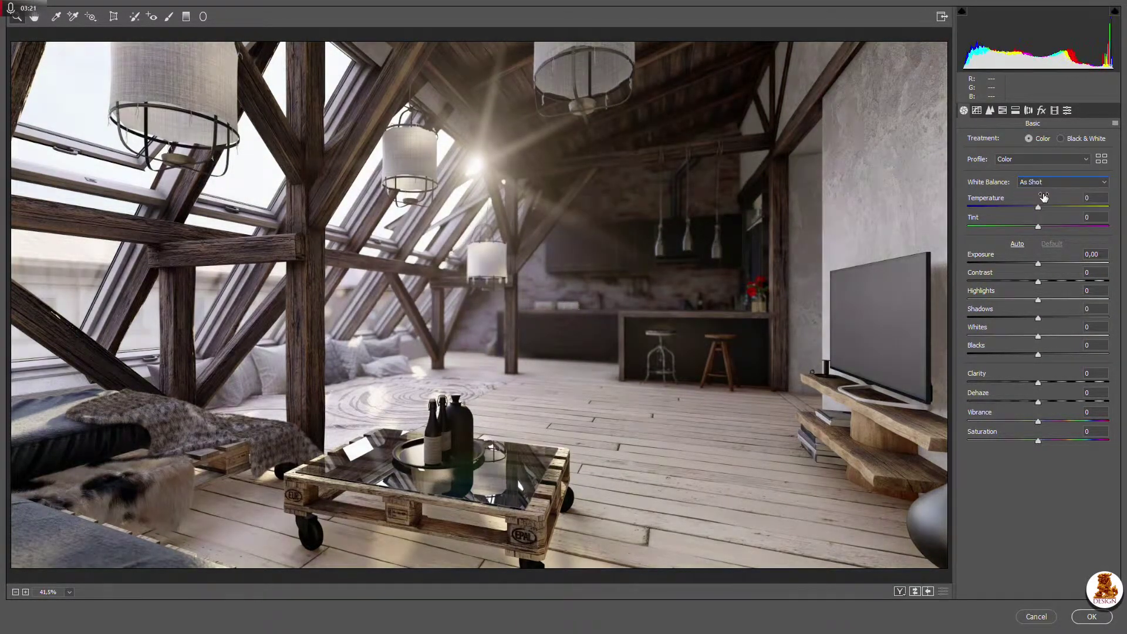
Step: Apply the Auto tone adjustments, then set Clarity to +50 and Dehaze to +15
left_click(1017, 244)
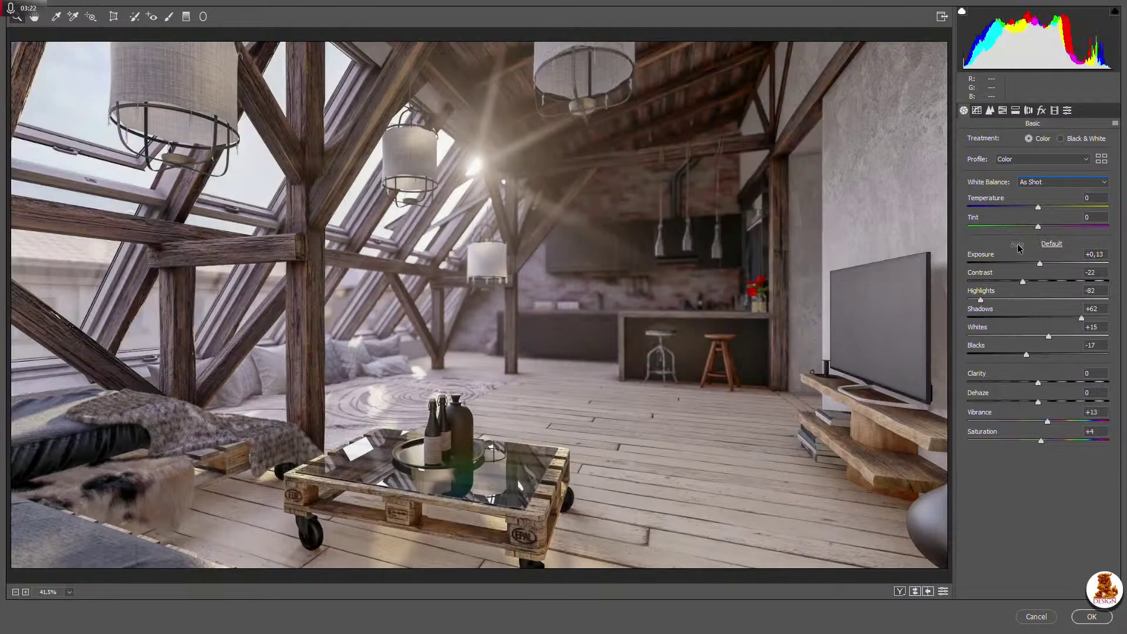
left_click(1101, 374)
type("50")
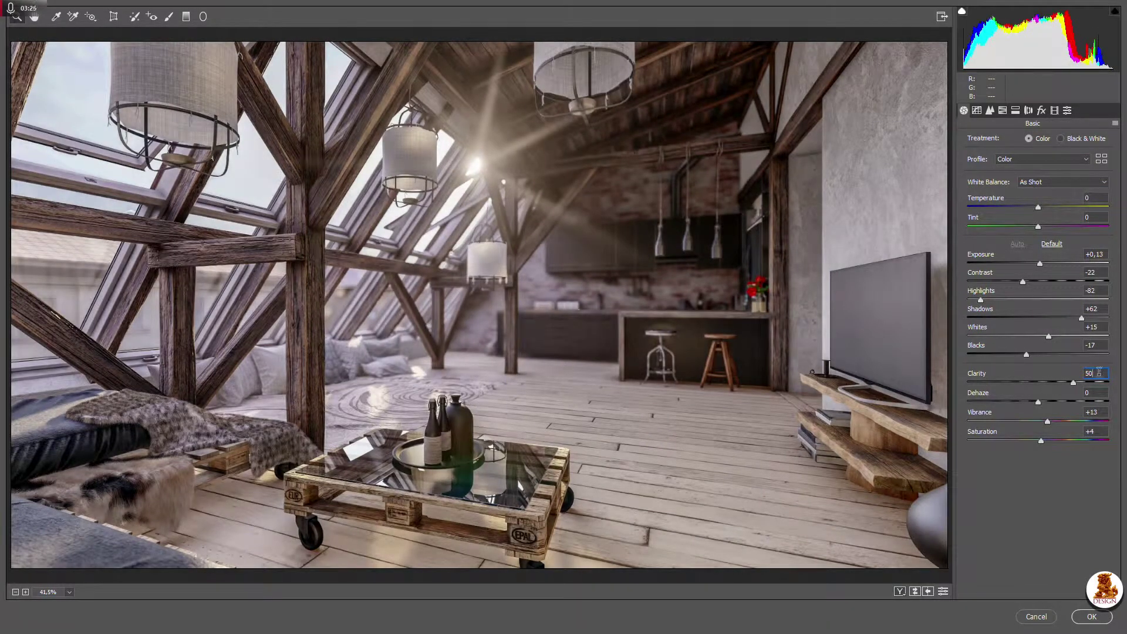
key("Tab")
type("15")
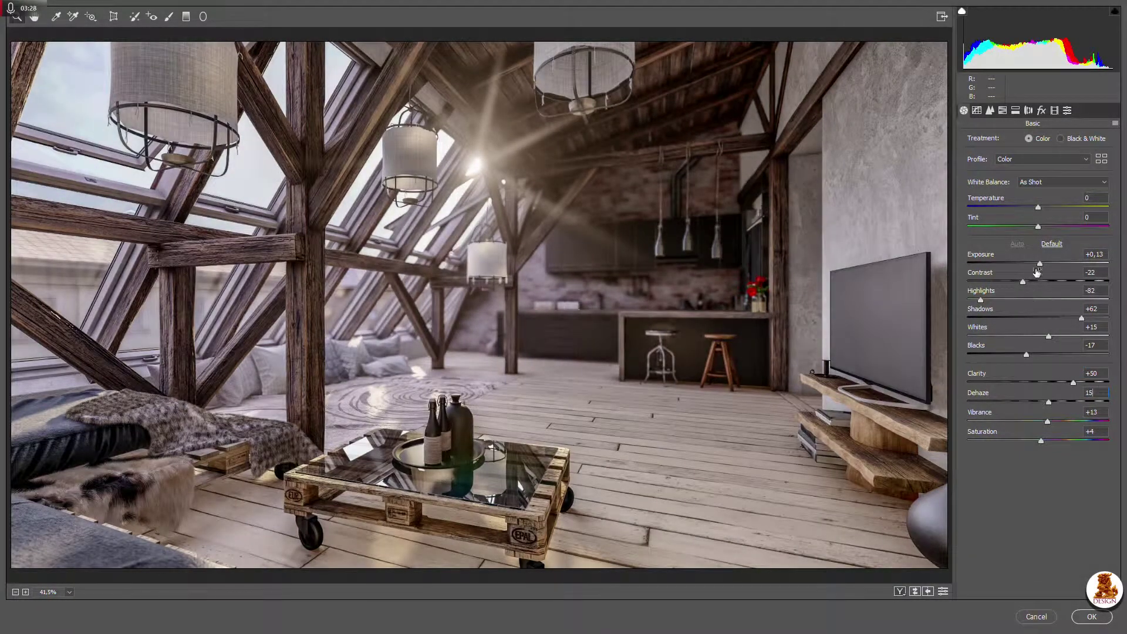
Step: Set Exposure to +0.50, Contrast to -8, Highlights to -44, Blacks to -33 and Shadows to +88, and apply the filter
left_click_drag(1038, 264, 1006, 301)
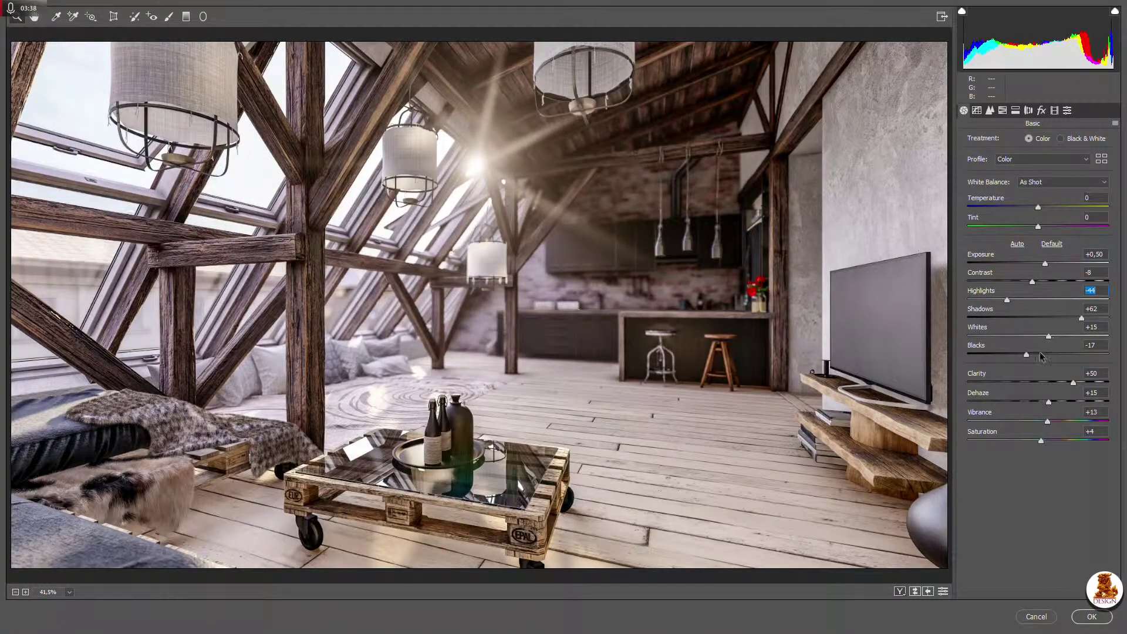
left_click_drag(1026, 357, 1014, 355)
left_click_drag(1082, 318, 1099, 318)
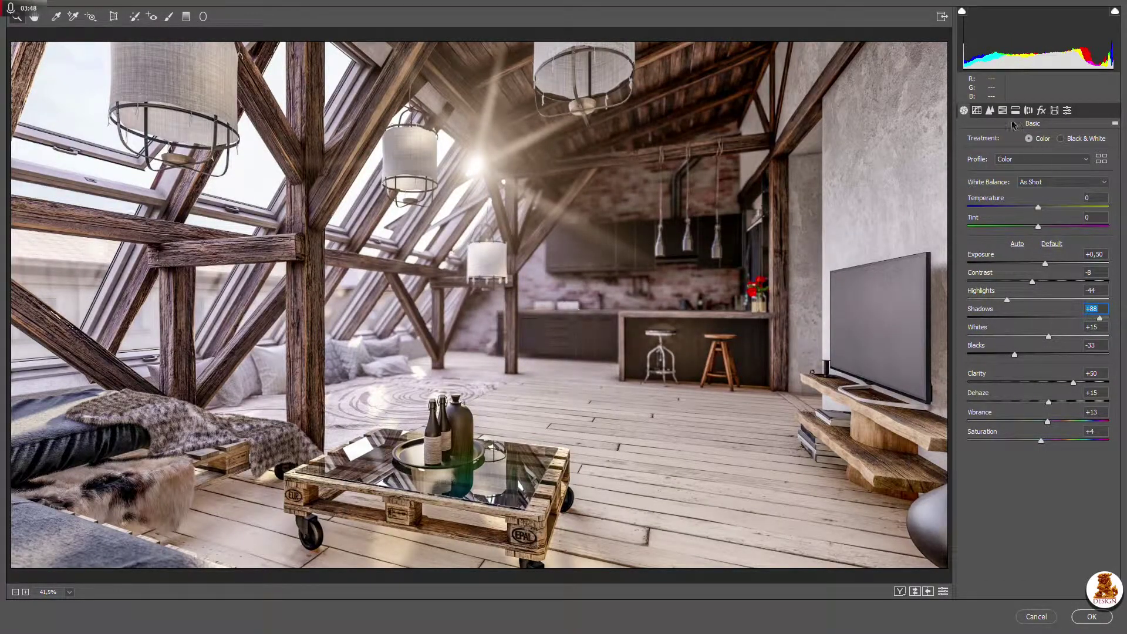
left_click(1095, 617)
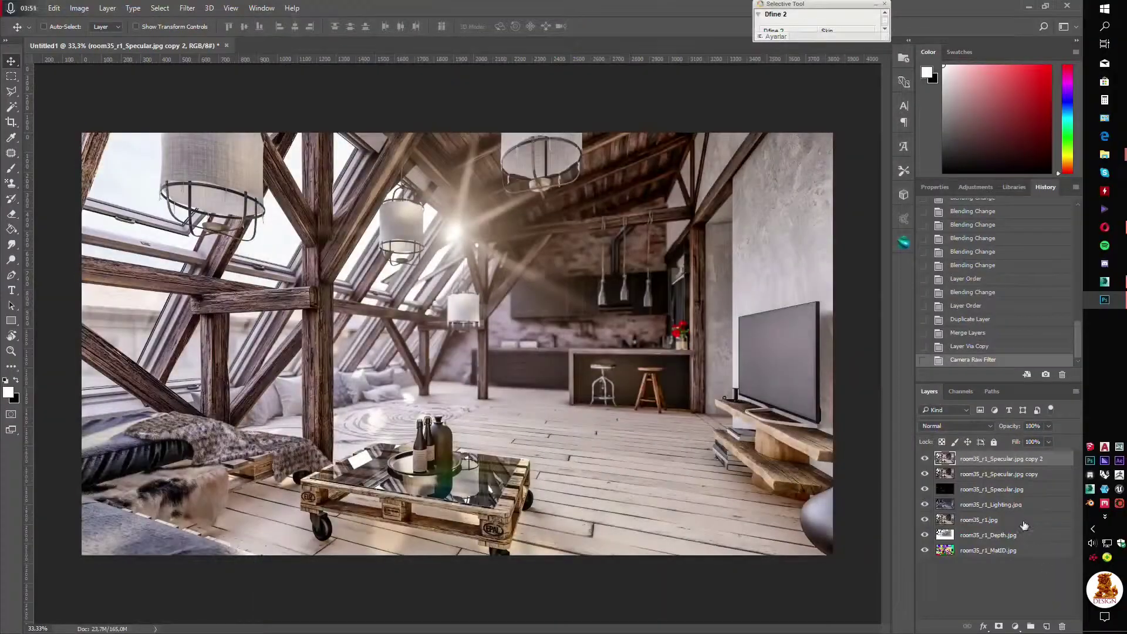
Step: Duplicate the filtered layer and open the copy's HSL adjustments in the Camera Raw Filter
key("ctrl+j")
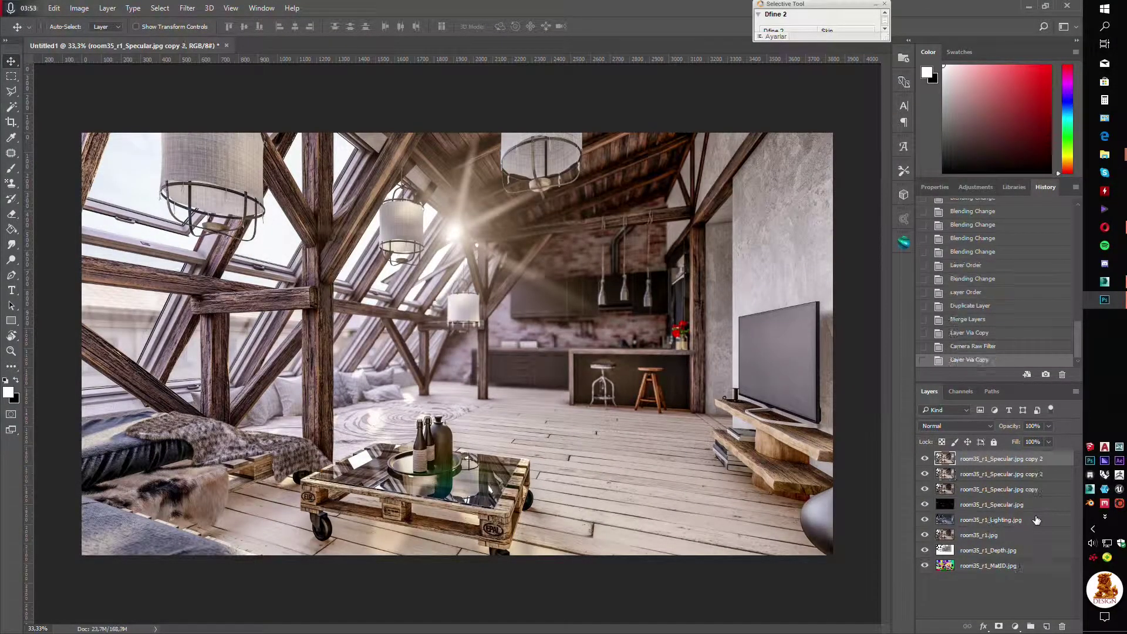
key("ctrl+shift+a")
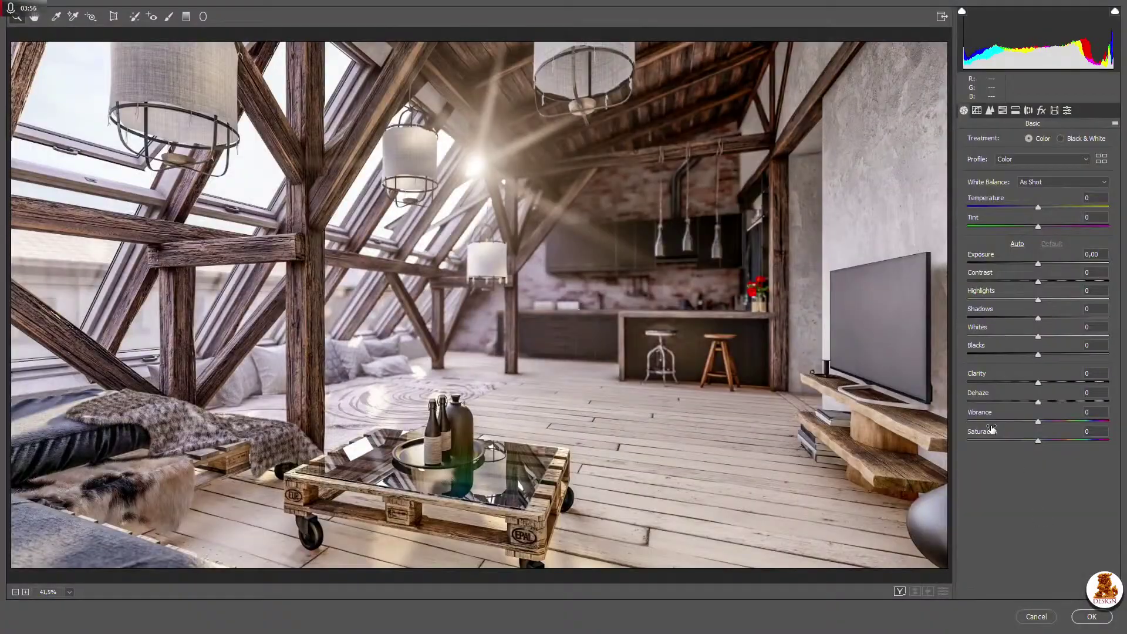
left_click(991, 110)
left_click(1002, 110)
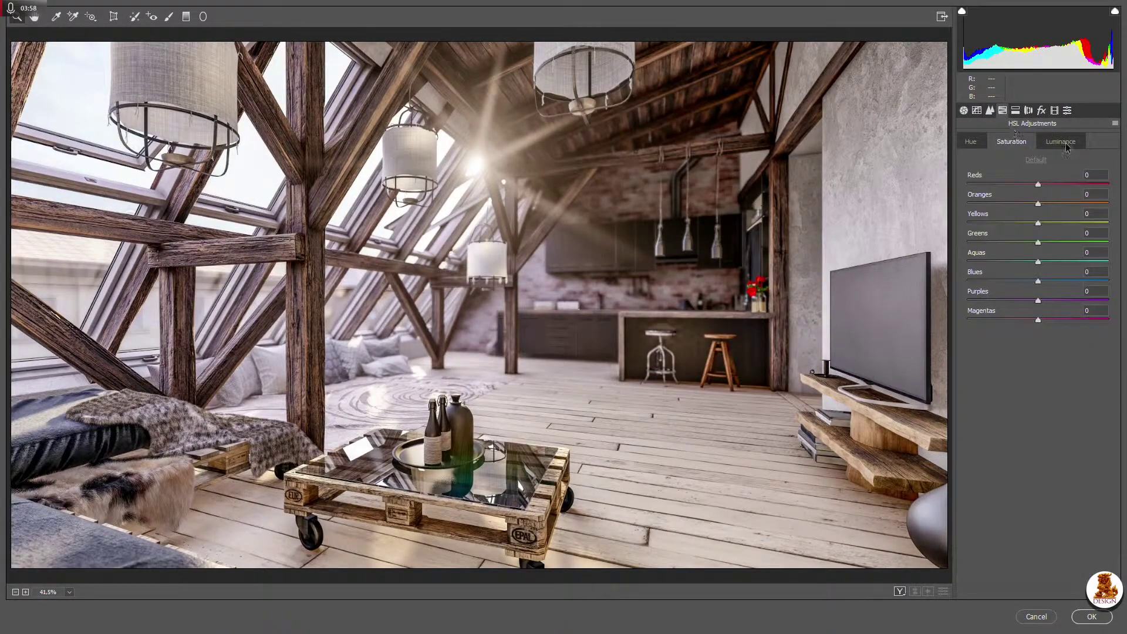
Step: Try an Oranges saturation of -27 and a changed Yellows saturation, and reset both to 0
left_click(1072, 142)
left_click(1024, 142)
left_click_drag(1038, 204, 1019, 205)
double_click(1018, 206)
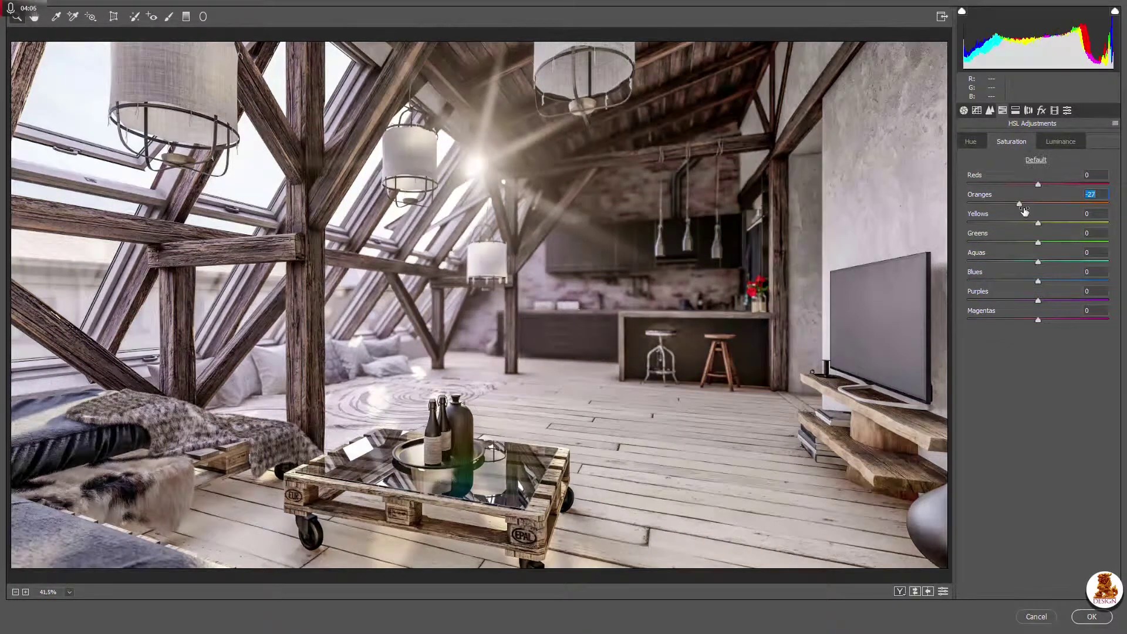
double_click(1066, 227)
Step: Try a Yellows luminance of -100 and reset it to 0
left_click(1066, 141)
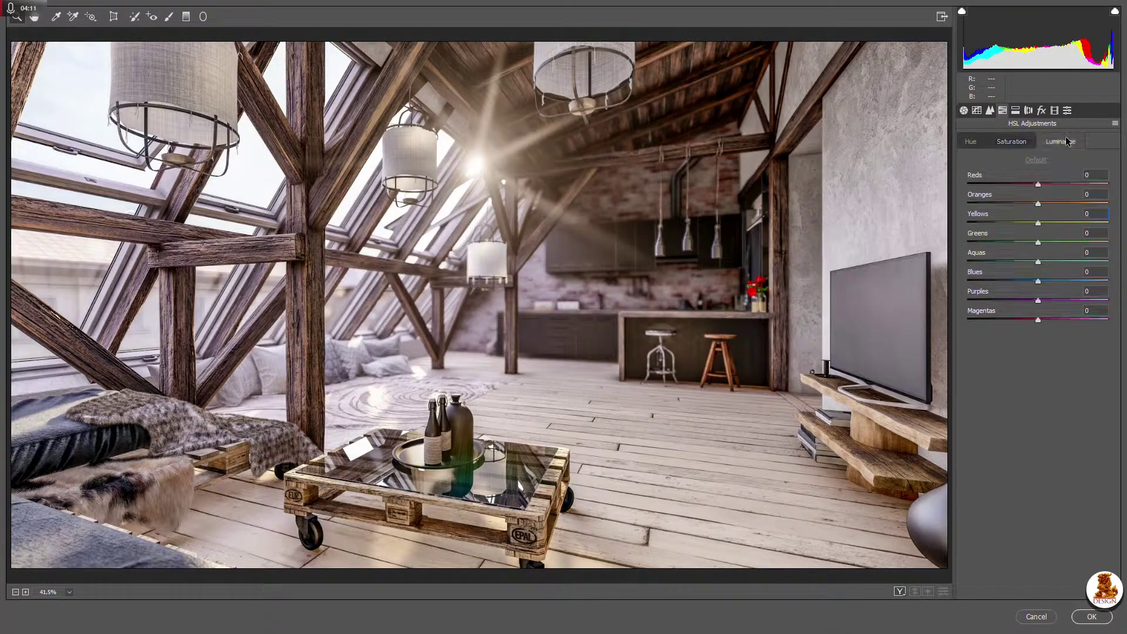
left_click(1036, 223)
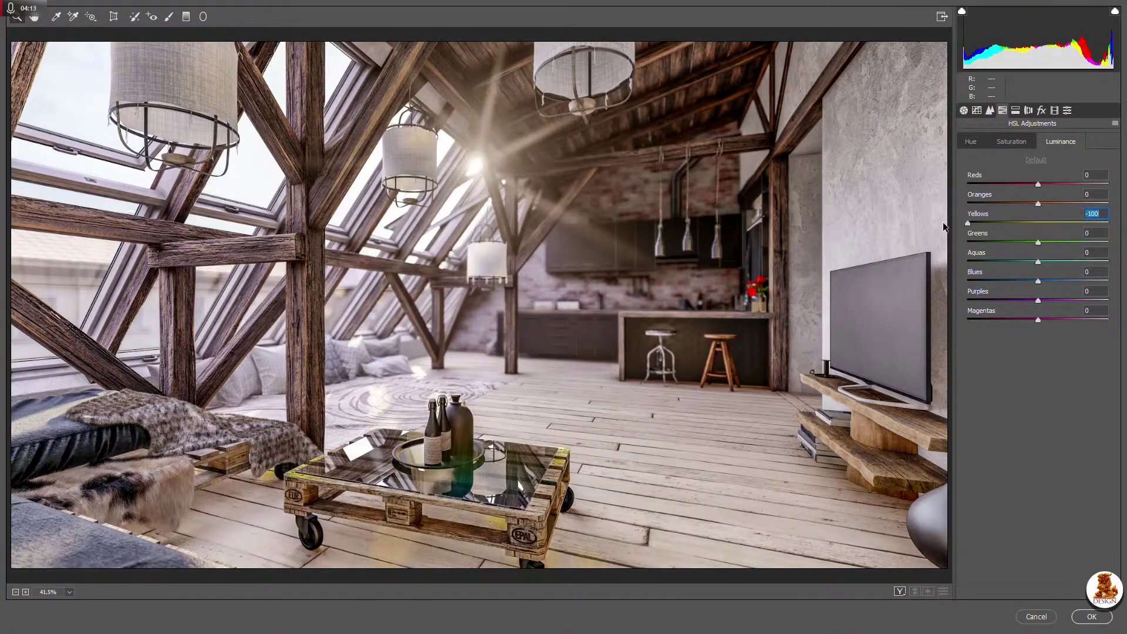
double_click(1038, 224)
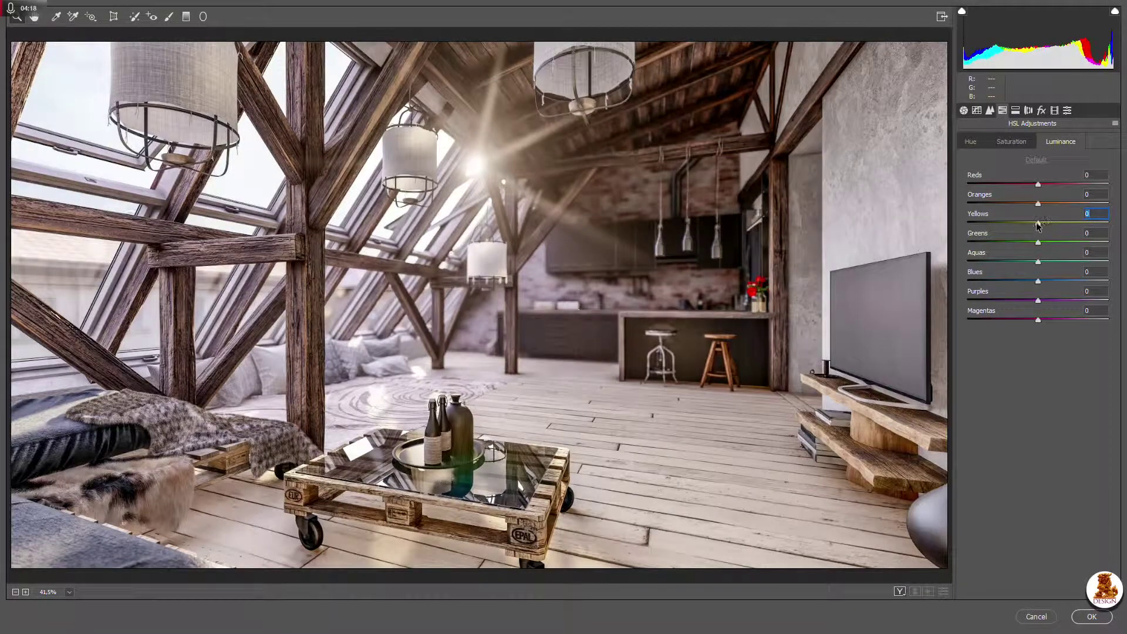
Step: Set the luminance of Reds to +23, Oranges to +15 and Yellows to +38, and try a different Greens luminance
left_click_drag(1038, 226, 1048, 204)
double_click(1058, 204)
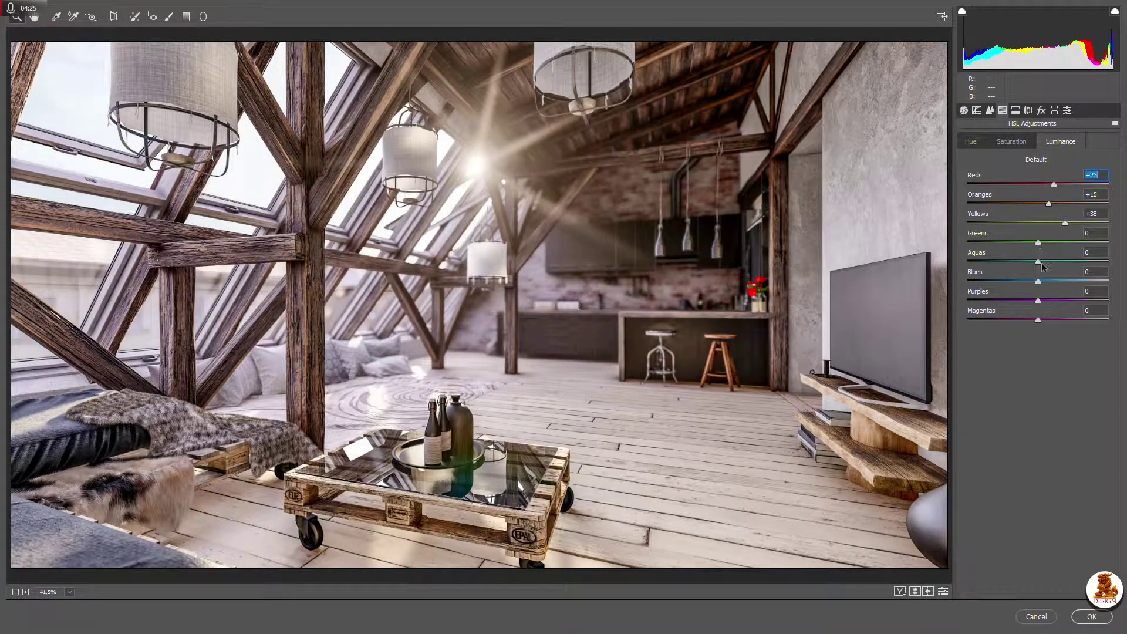
left_click_drag(1038, 242, 1113, 268)
double_click(1093, 242)
Step: Set the Greens saturation to -21 and the Reds saturation to -26
left_click(1010, 141)
mouse_move(1038, 242)
left_mouse_down()
mouse_move(987, 242)
mouse_move(1036, 245)
left_mouse_up()
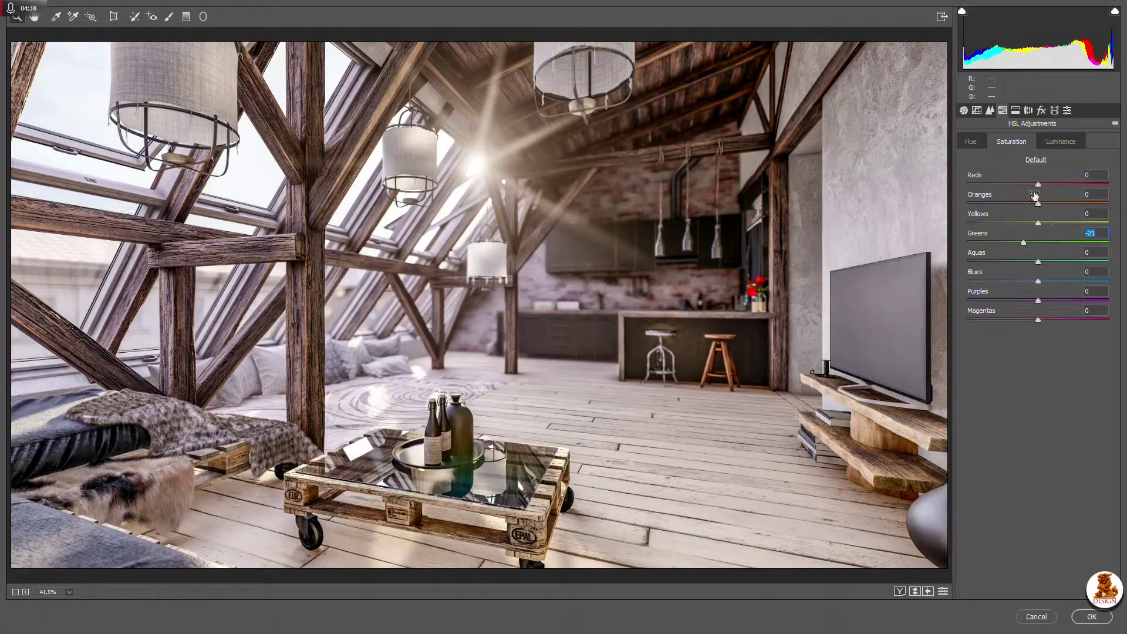
mouse_move(1038, 186)
left_mouse_down()
mouse_move(1002, 184)
mouse_move(1021, 188)
left_mouse_up()
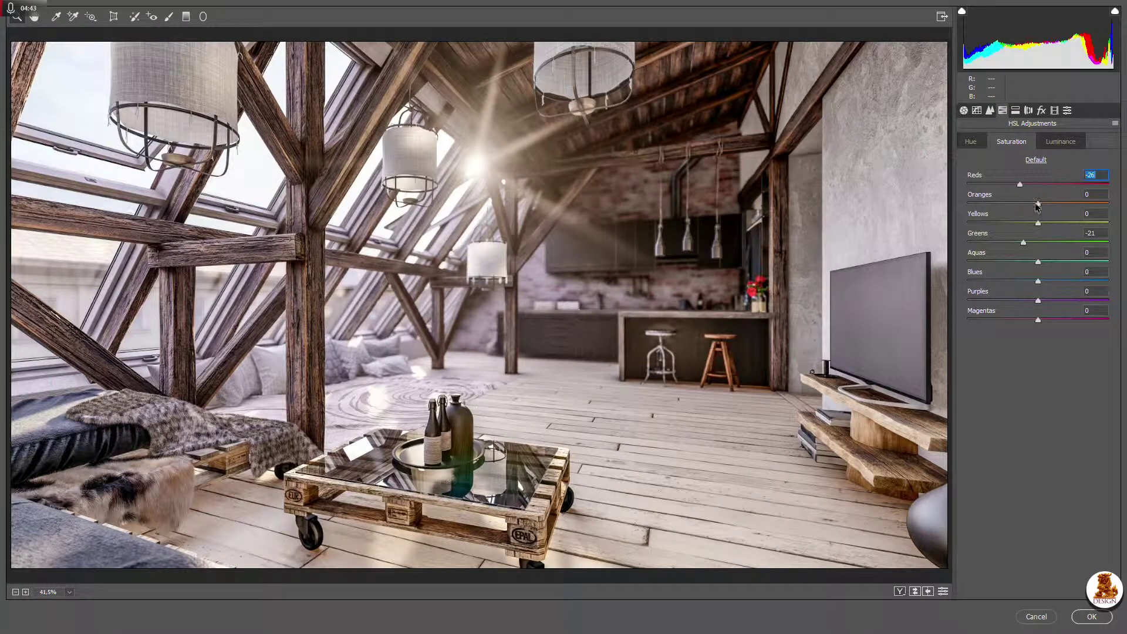
left_click(1037, 205)
left_click_drag(1036, 265, 1033, 288)
Step: Set the Oranges hue to +10 and the Yellows hue to -30, and apply the filter
left_click(971, 144)
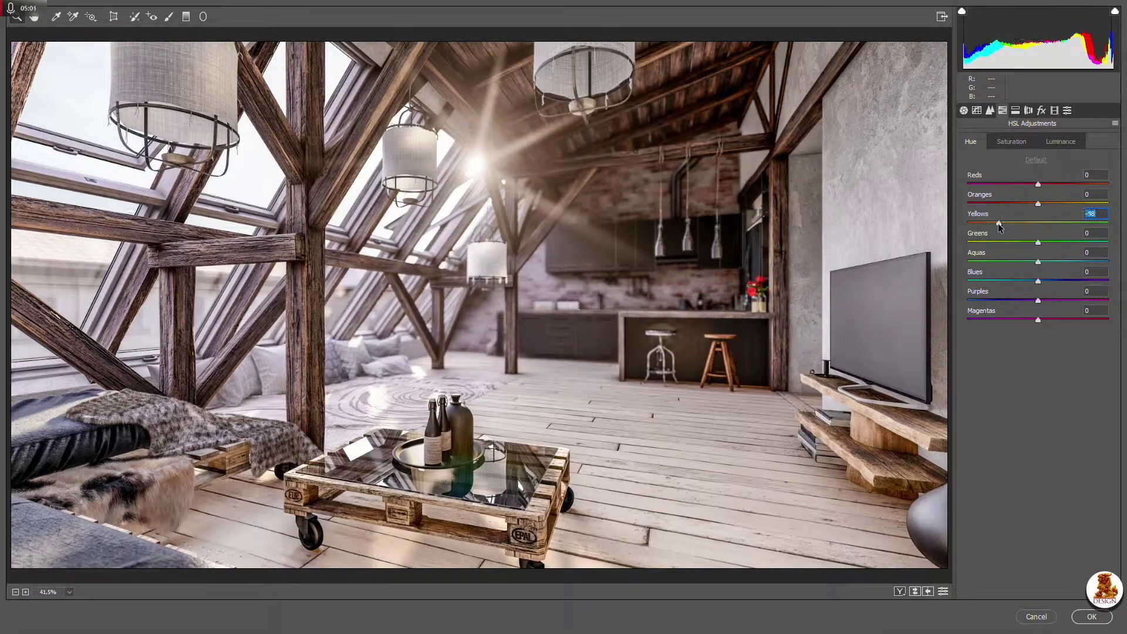
left_click_drag(997, 225, 1044, 211)
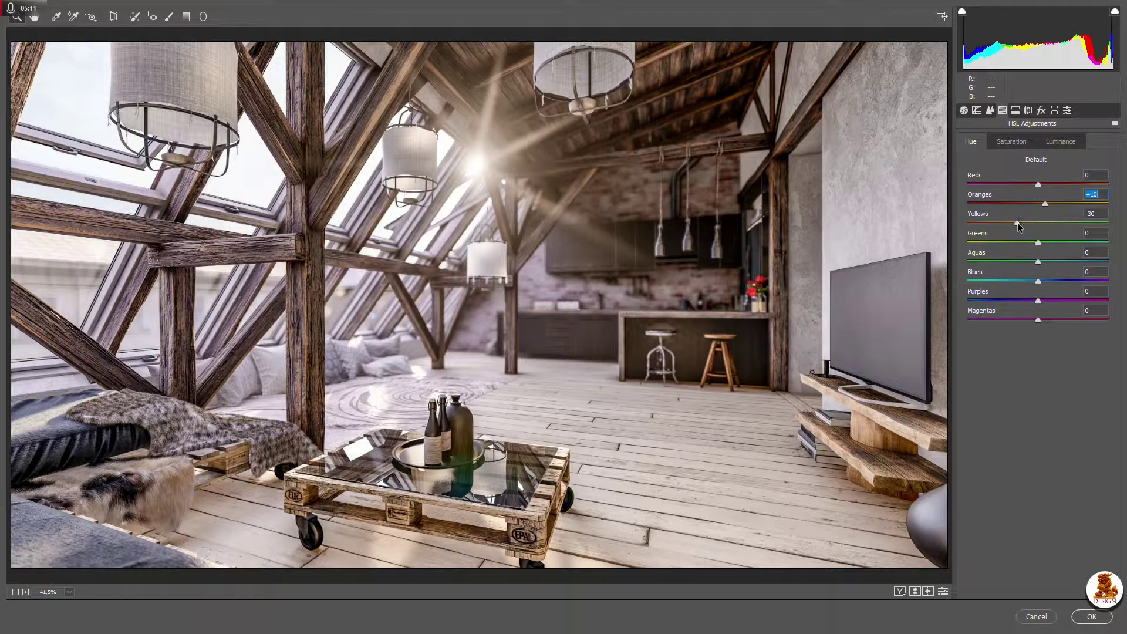
left_click(1092, 616)
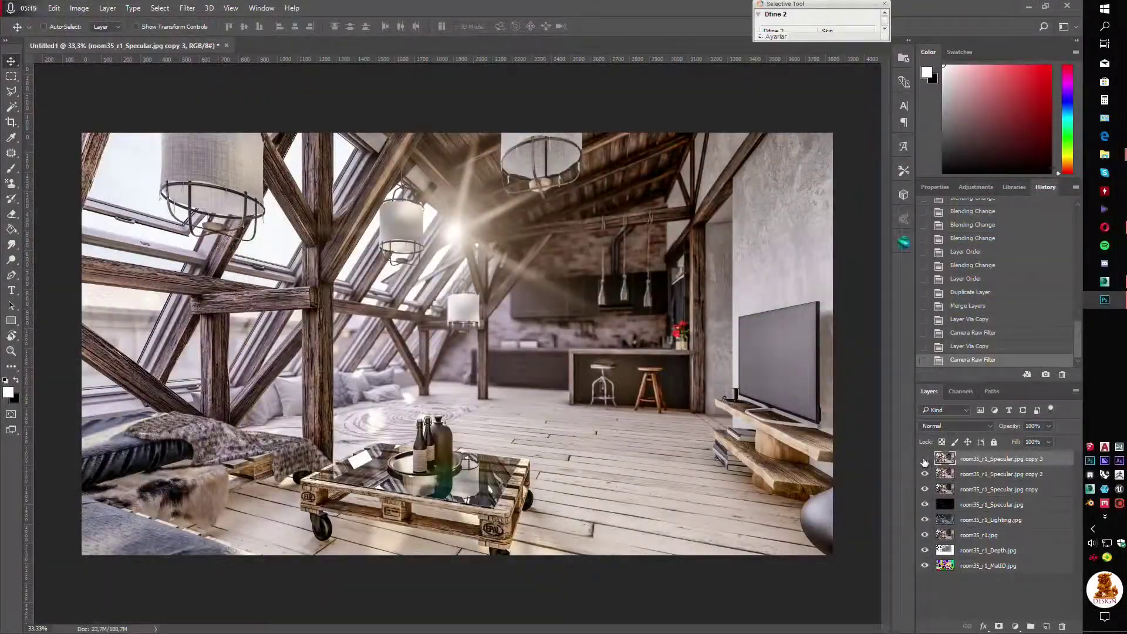
Step: Toggle the newly filtered layer's visibility several times to compare the image with and without the color changes
left_click(925, 460)
left_click(925, 460)
left_click(925, 460)
left_click(925, 461)
left_click(924, 460)
left_click(924, 460)
Step: Duplicate the filtered layer and lower the Reds saturation of the copy in the Camera Raw Filter's HSL adjustments
key("ctrl+j")
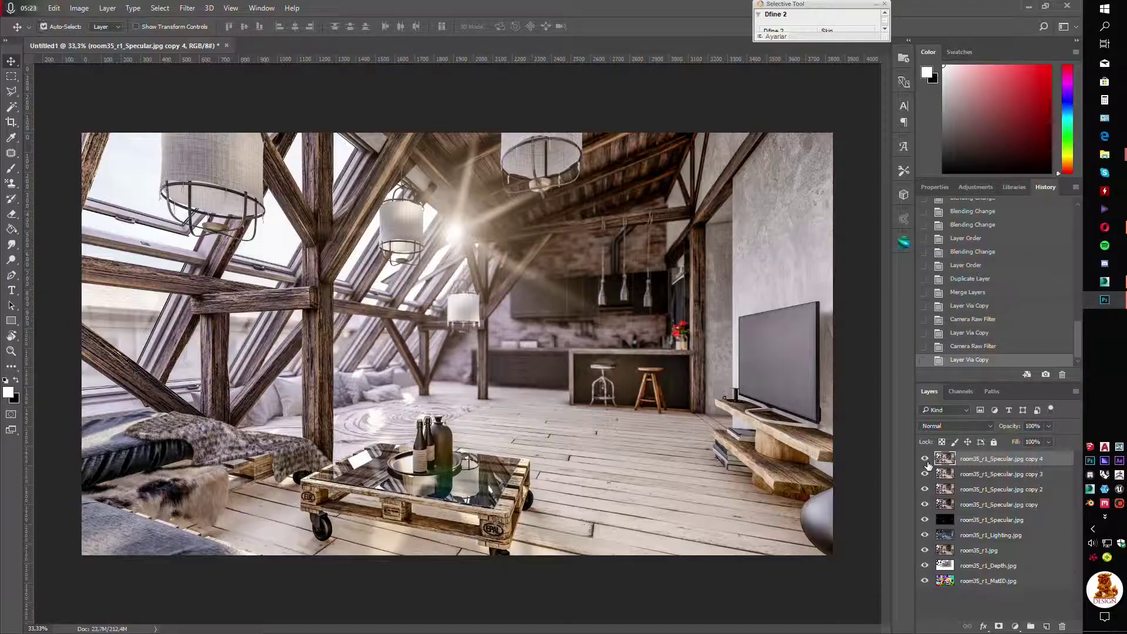
key("ctrl+shift+a")
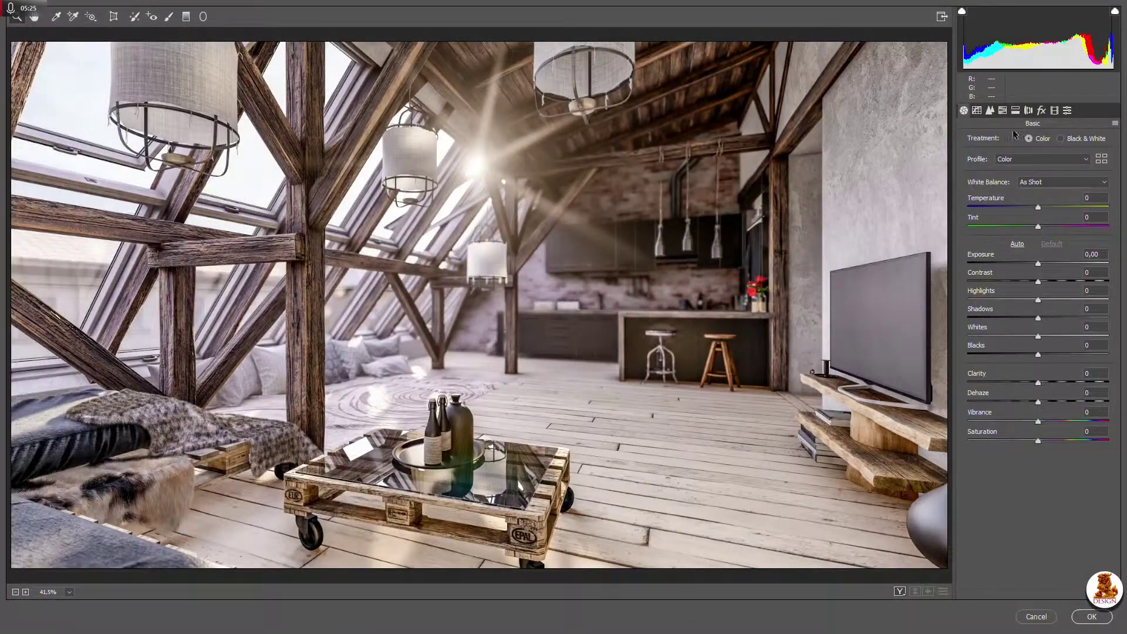
left_click(990, 111)
left_click(1001, 110)
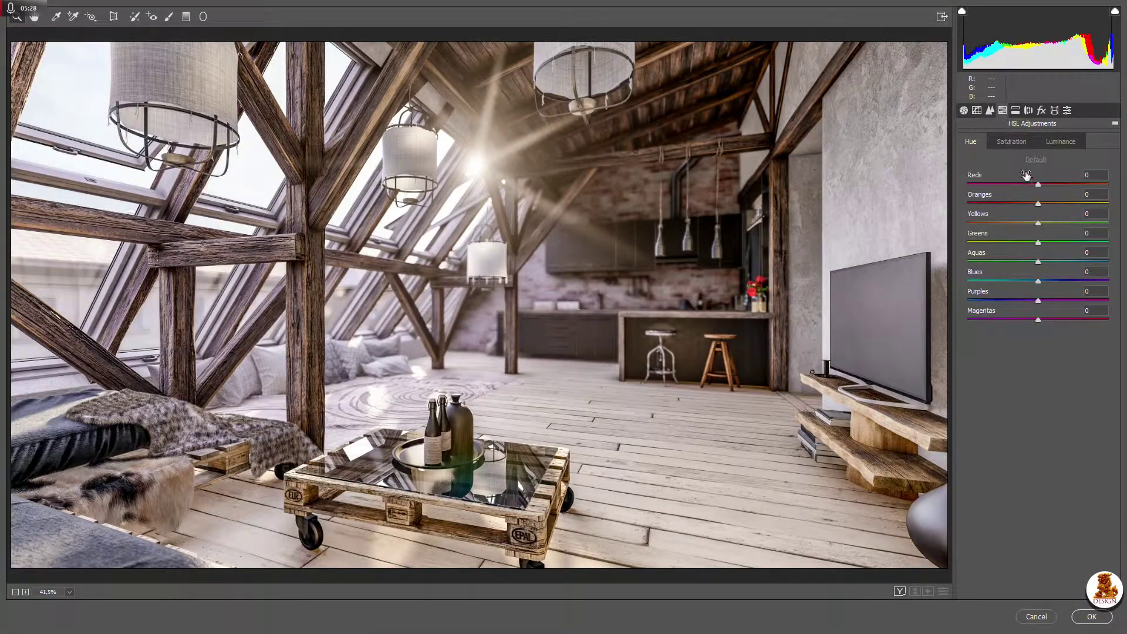
left_click(1012, 142)
left_click_drag(1037, 184, 1009, 205)
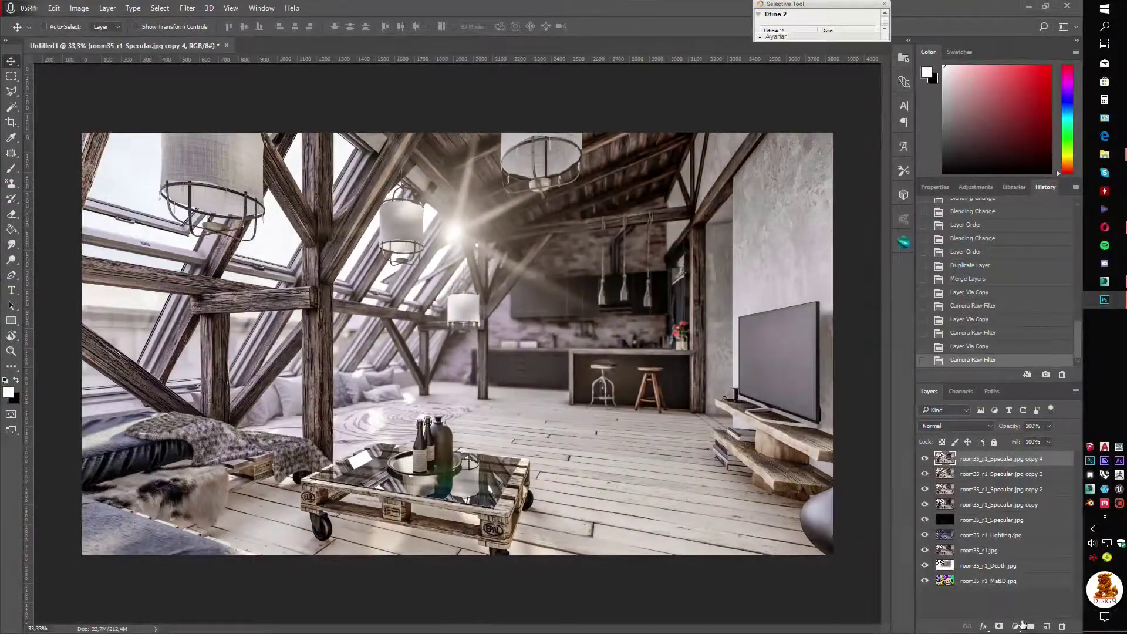
Step: Add a layer mask to the desaturated copy, invert it to black, and activate the Brush tool near the red flowers
left_click(998, 626)
double_click(975, 462)
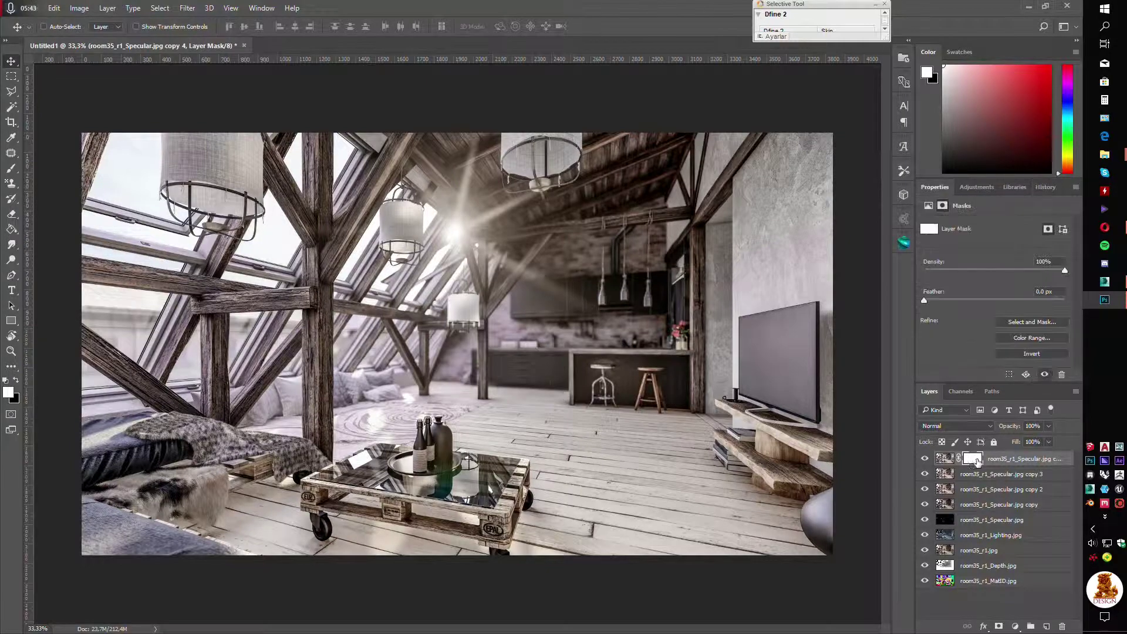
left_click(1033, 354)
scroll(733, 351, "up", 6)
key("b")
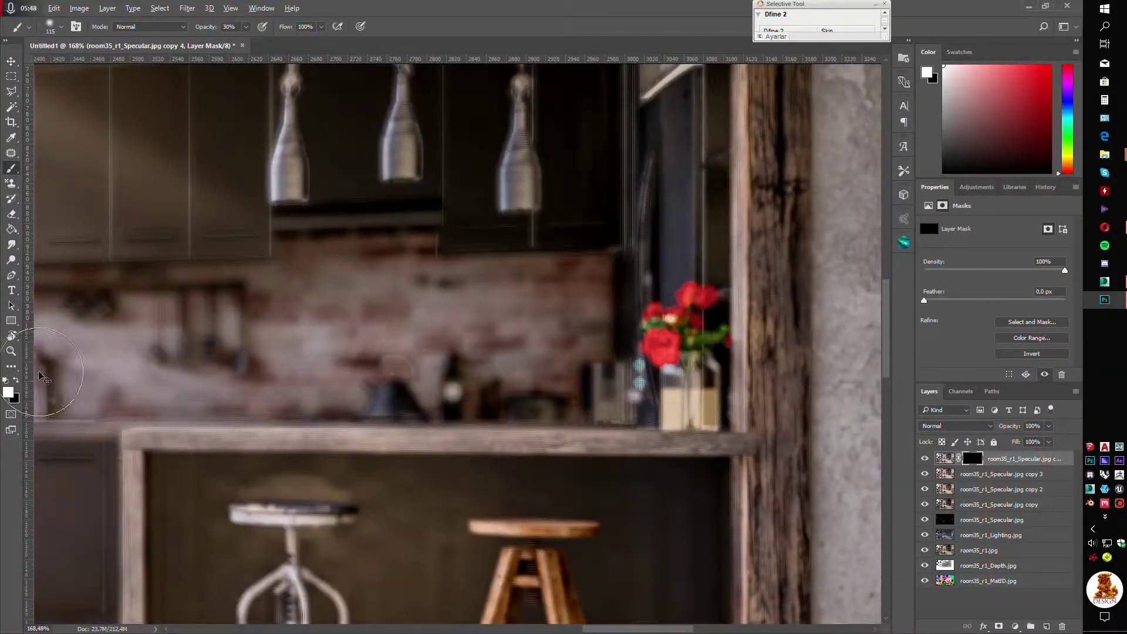
Step: Try painting the mask over the red flowers with the brush at 30% opacity, and undo the stroke
scroll(678, 353, "up", 3)
mouse_move(675, 357)
left_mouse_down()
mouse_move(650, 350)
mouse_move(660, 335)
left_mouse_up()
key("ctrl+z")
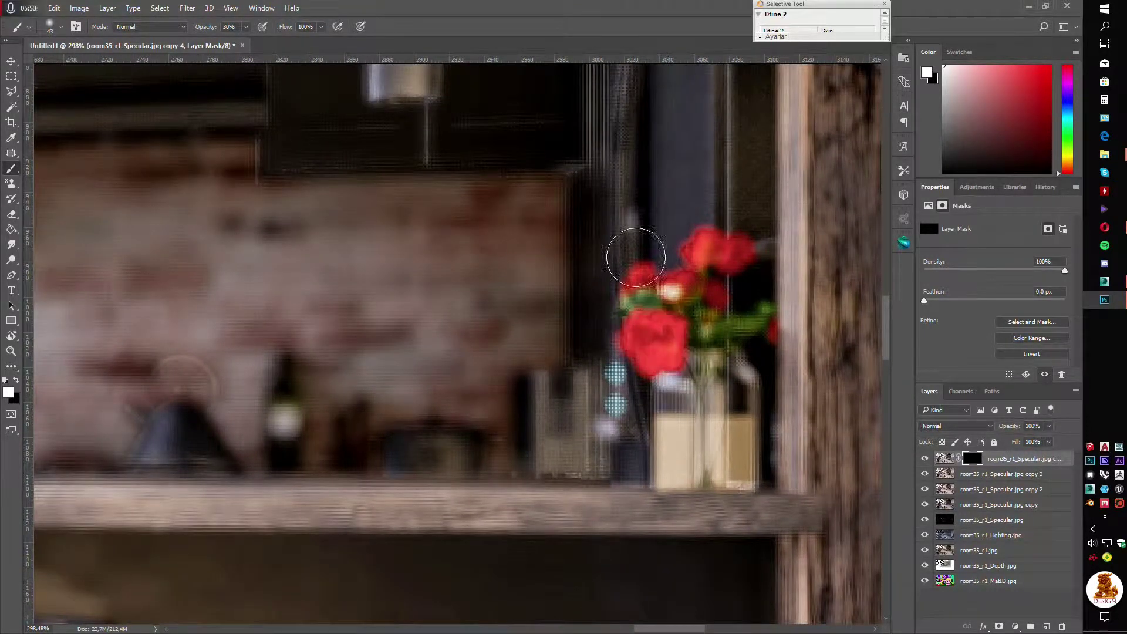
Step: Set the brush opacity to 70% and paint white on the mask over the red flowers to mute their color
left_click(246, 27)
left_click_drag(255, 43, 271, 40)
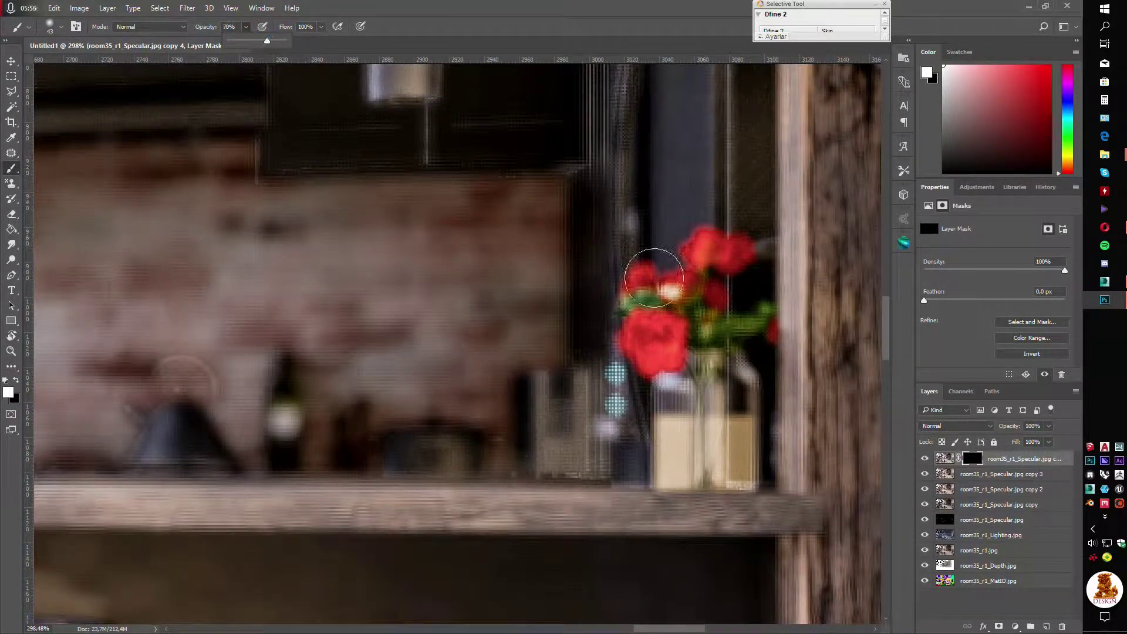
mouse_move(738, 257)
left_mouse_down()
mouse_move(712, 251)
mouse_move(729, 253)
mouse_move(668, 304)
mouse_move(643, 288)
mouse_move(668, 336)
left_mouse_up()
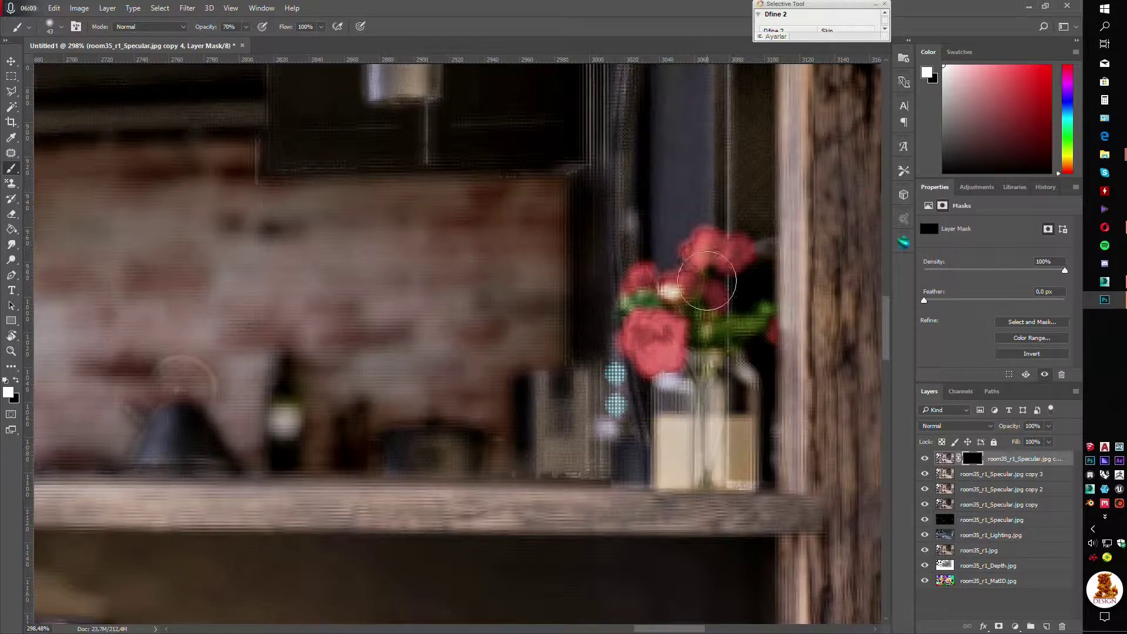
mouse_move(707, 288)
left_mouse_down()
mouse_move(696, 249)
mouse_move(722, 253)
mouse_move(651, 303)
mouse_move(642, 291)
mouse_move(651, 352)
left_mouse_up()
Step: Compare the flowers and the whole image with the masked layer shown and hidden
left_click(926, 459)
left_click(926, 458)
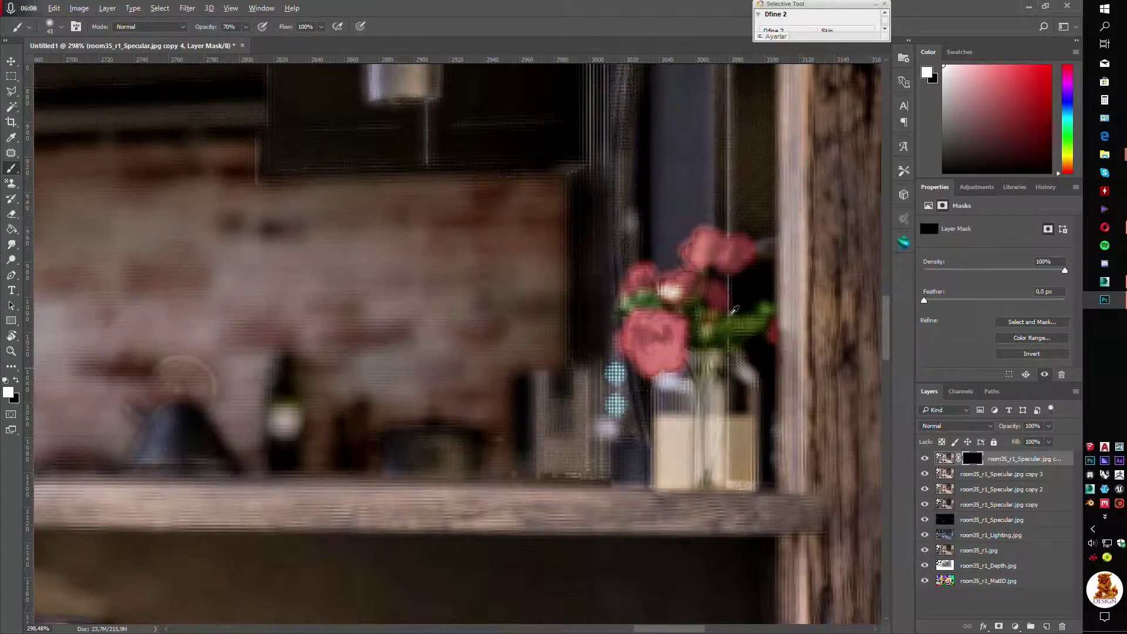
key("ctrl+0")
left_click(925, 459)
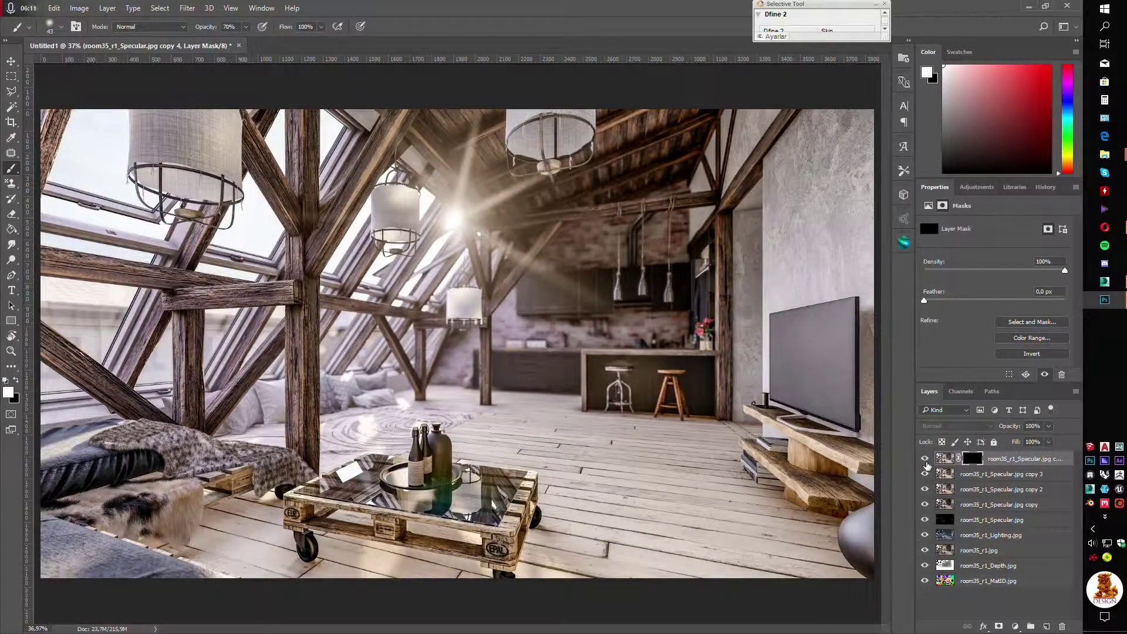
left_click(926, 459)
scroll(747, 387, "down", 2)
scroll(746, 387, "up", 1)
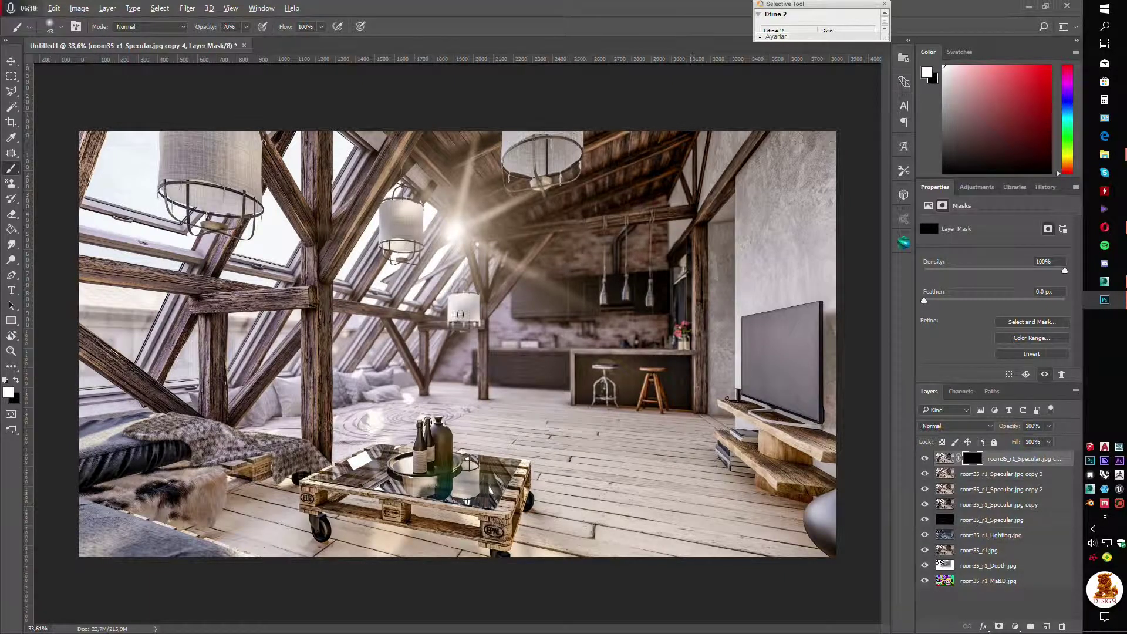
Step: Start saving the document under a new name and browse to the Render folder on the desktop
left_click(54, 8)
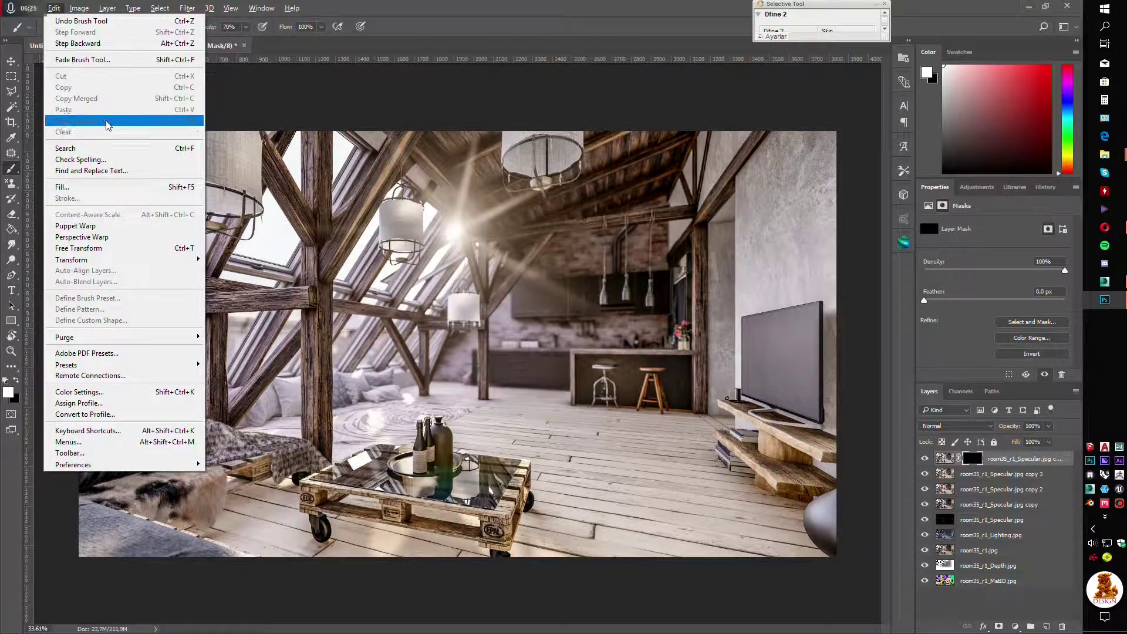
mouse_move(111, 264)
mouse_move(32, 8)
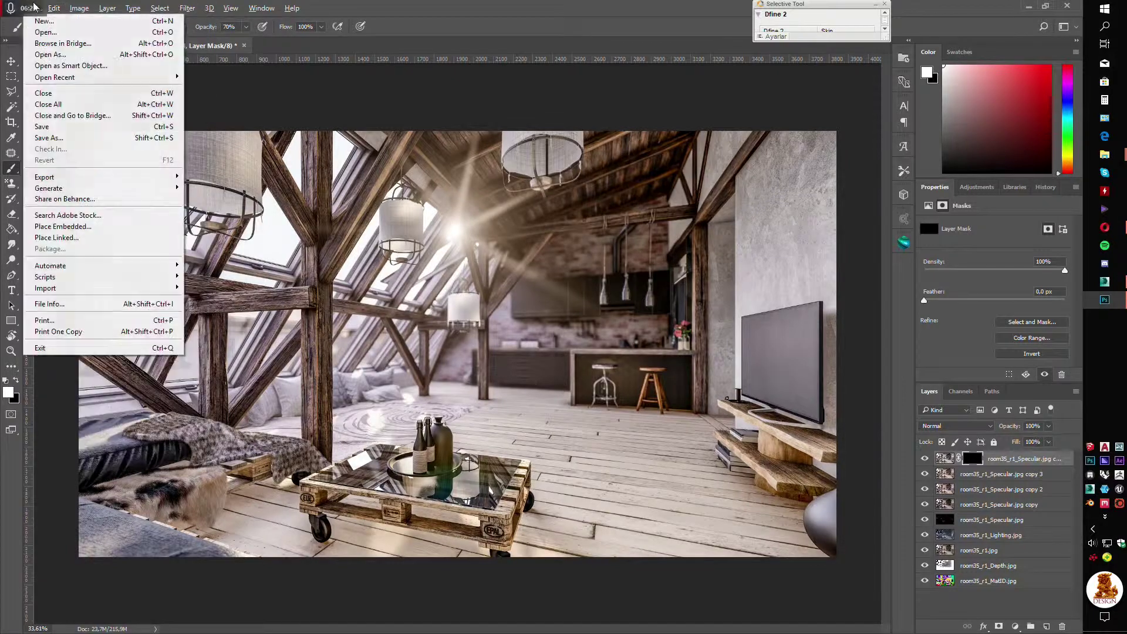
left_click(88, 137)
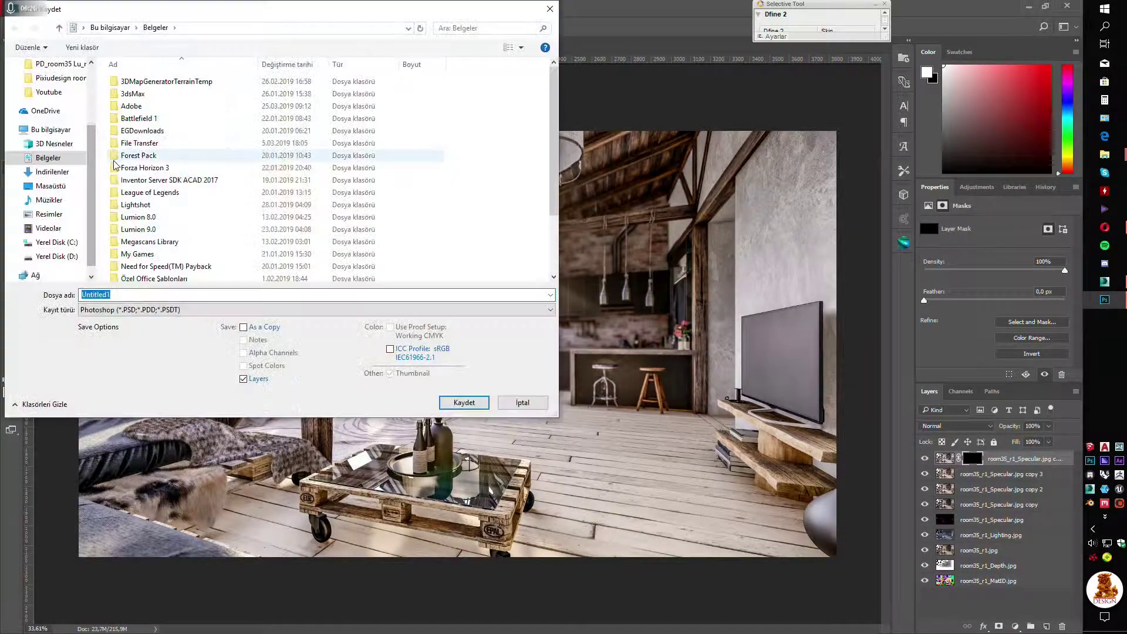
scroll(53, 118, "up", 3)
left_click(51, 87)
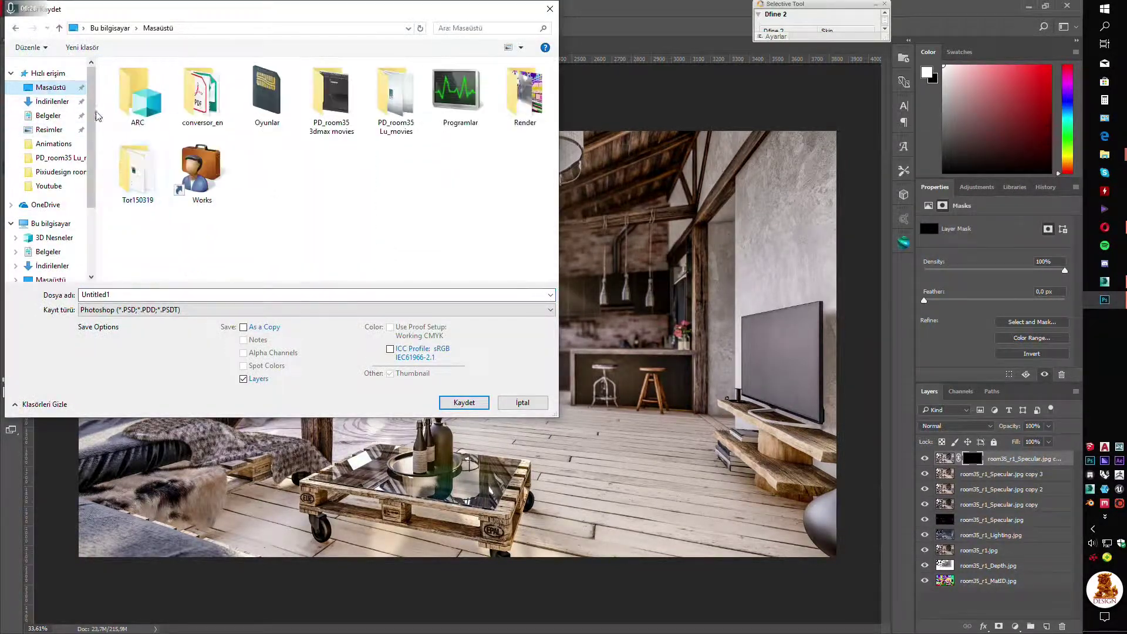
double_click(521, 105)
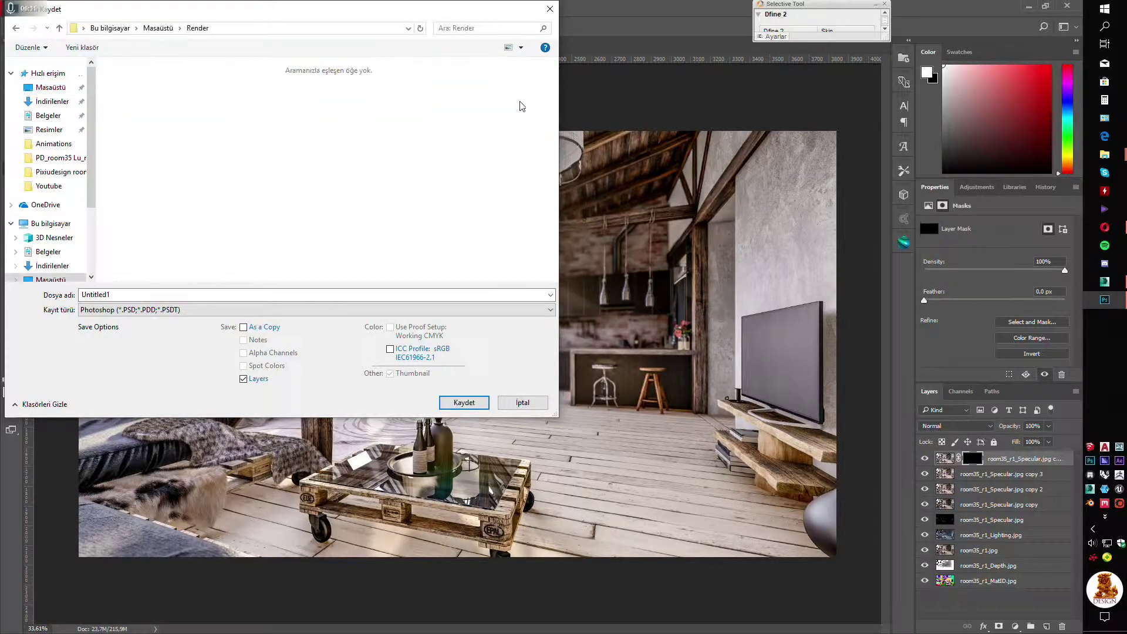
Step: Choose JPEG as the file format, create a folder named POST inside Render, and open it
left_click(149, 309)
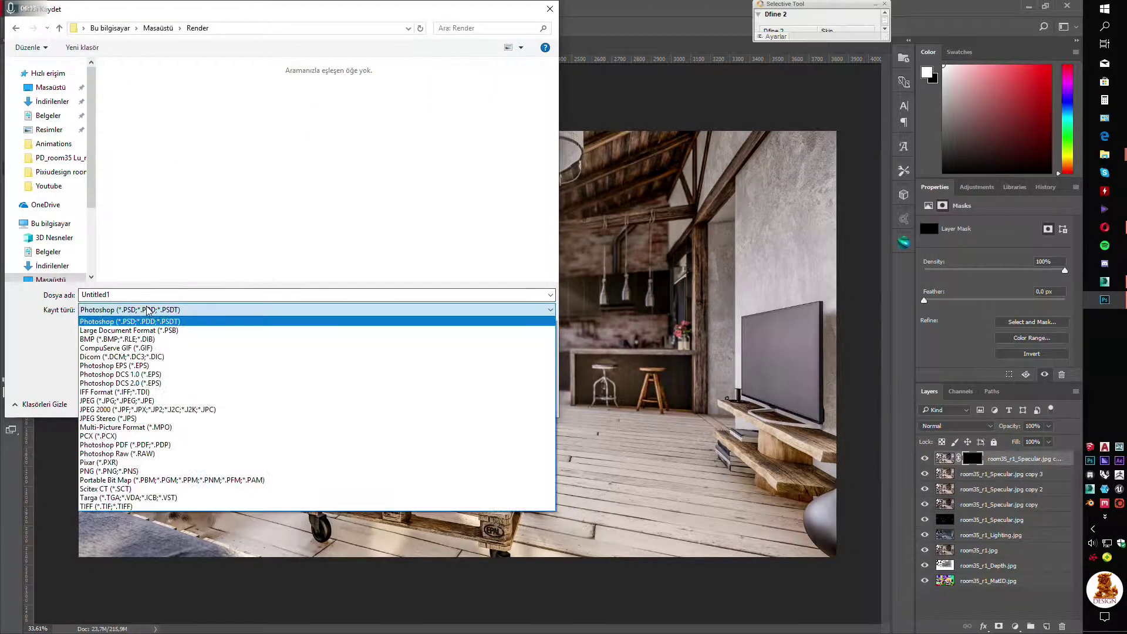
left_click(140, 401)
right_click(245, 193)
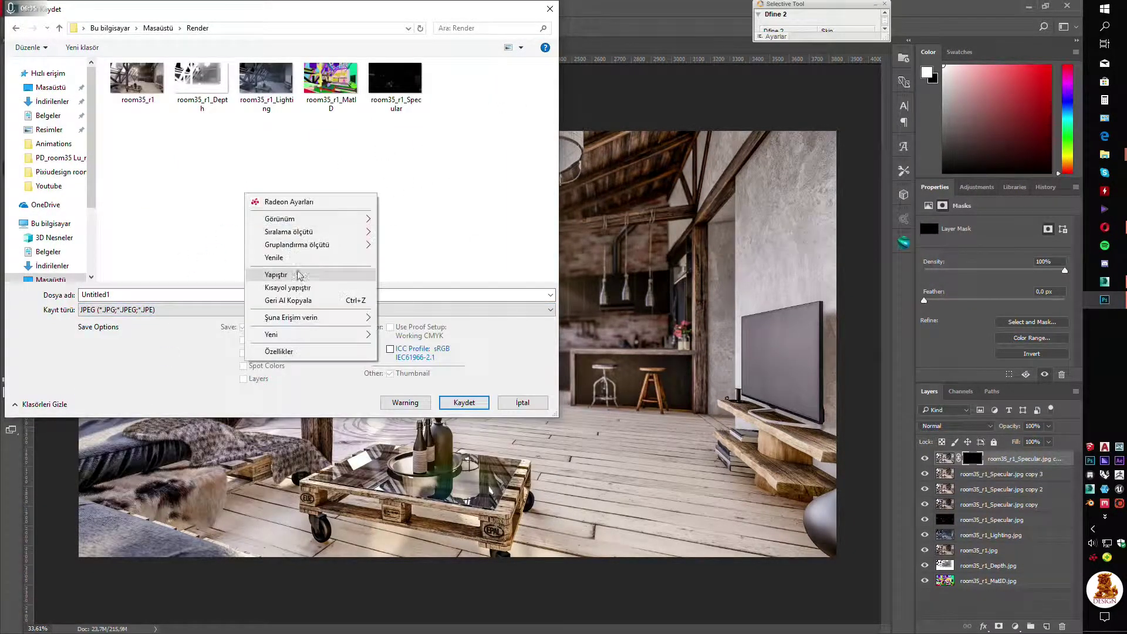
mouse_move(316, 331)
left_click(389, 343)
type("P")
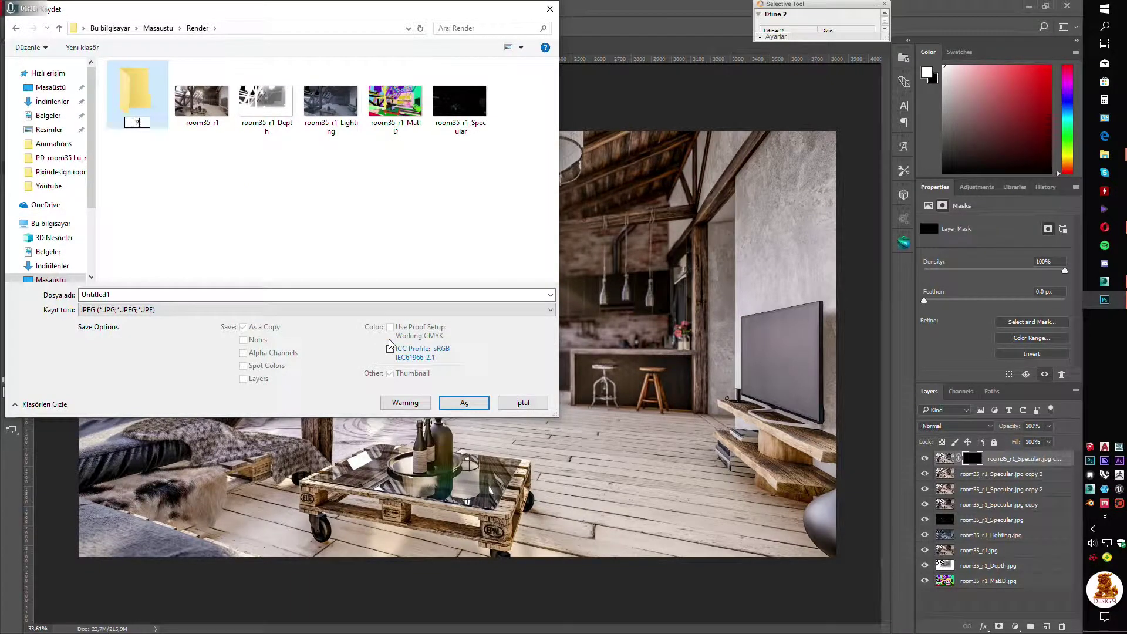
key("Return")
key("Return")
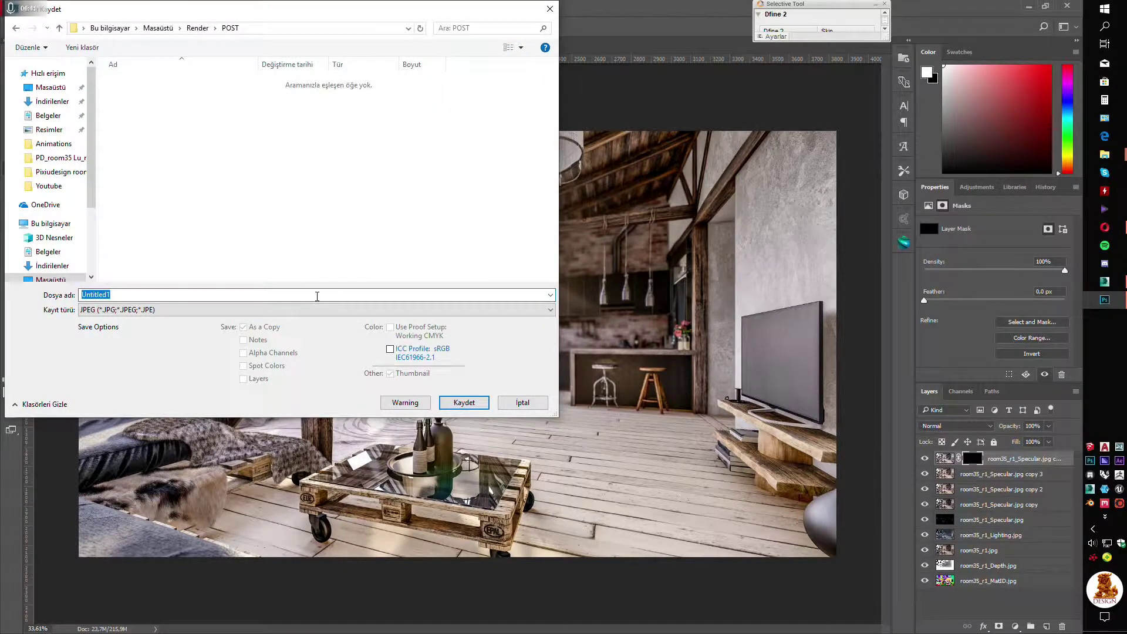
Step: Save the image as PD_room35_r1 in JPEG format with Maximum quality 12 and the Baseline ("Standard") option
type("PD_room35_r1")
key("Return")
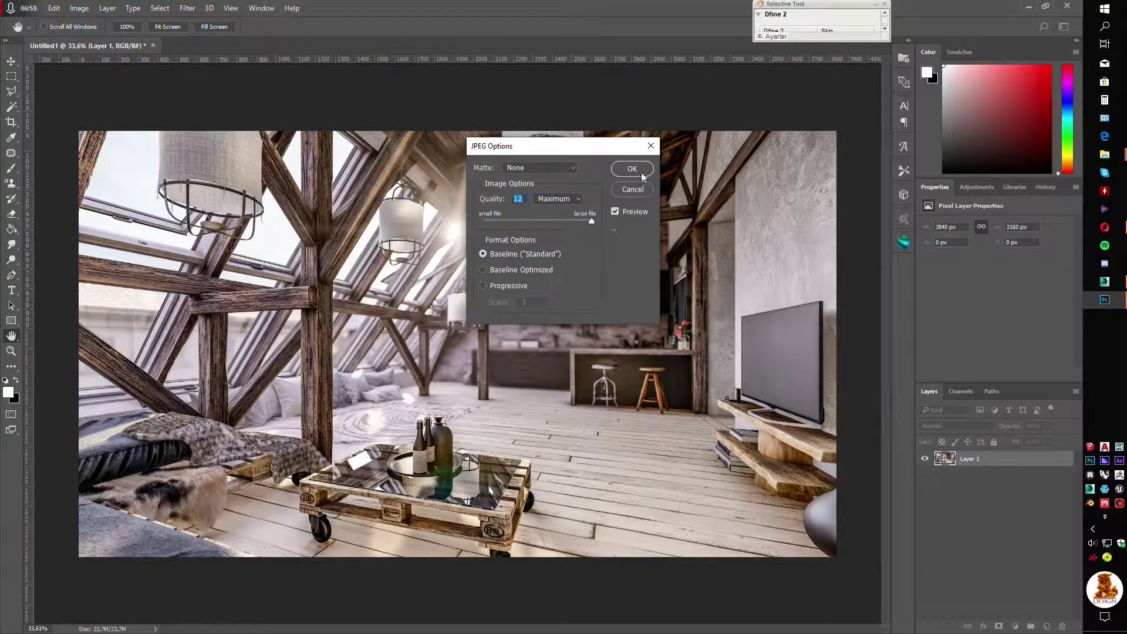
left_click(632, 169)
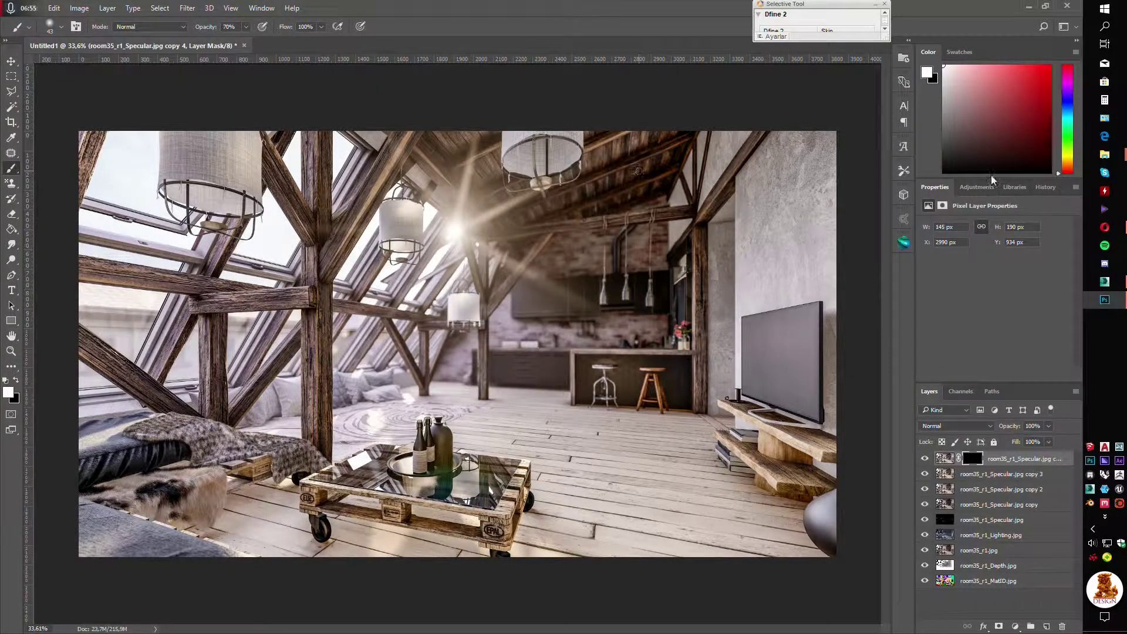
Step: Switch to File Explorer, open PD_room35_r1 from the POST folder in the image viewer, and examine its details up close
mouse_move(1104, 154)
left_click(1026, 103)
double_click(409, 226)
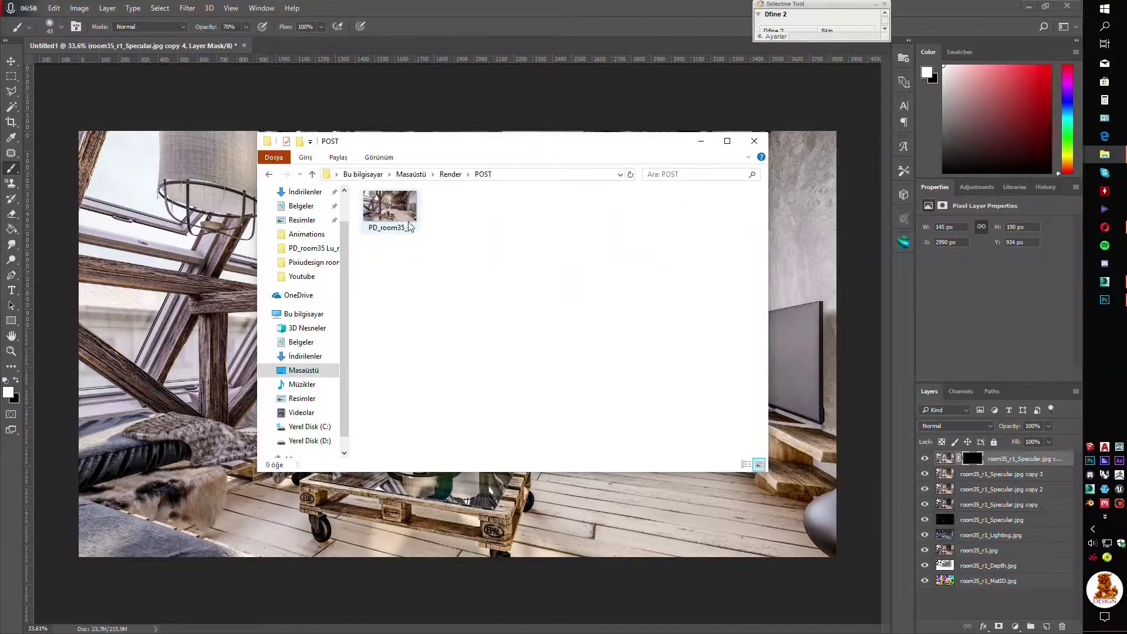
double_click(409, 226)
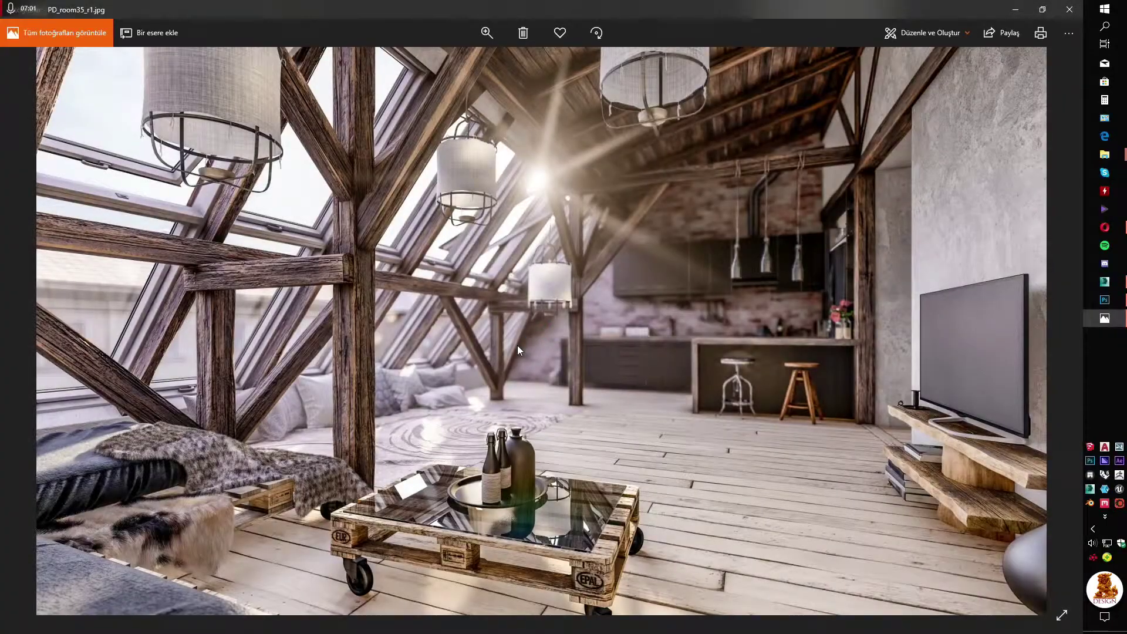
scroll(516, 346, "up", 5)
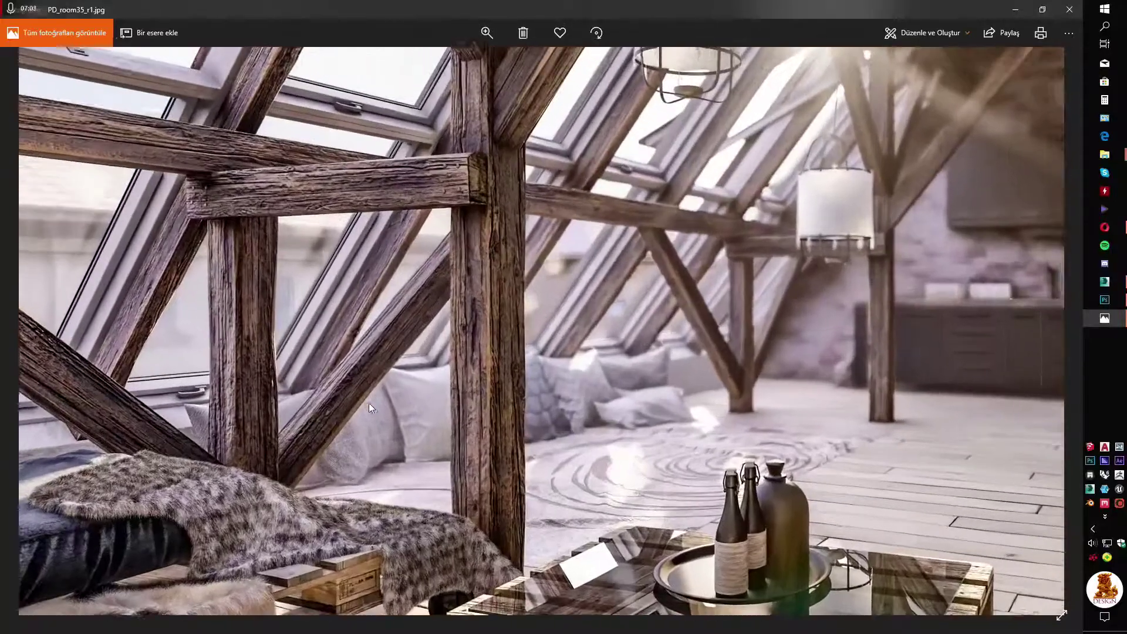
scroll(368, 402, "up", 5)
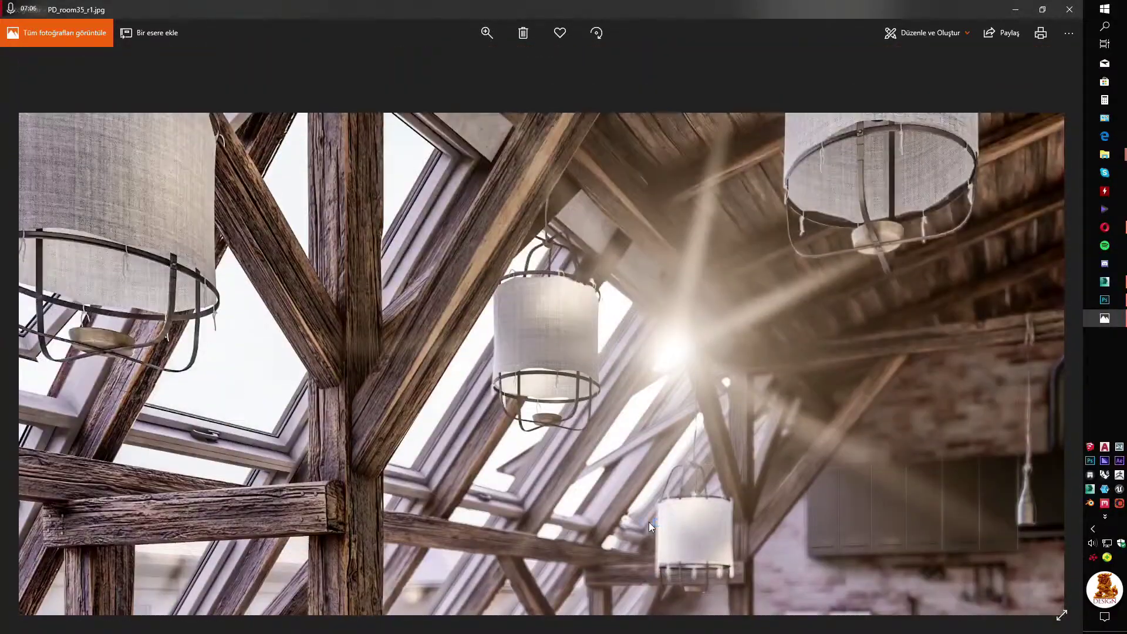